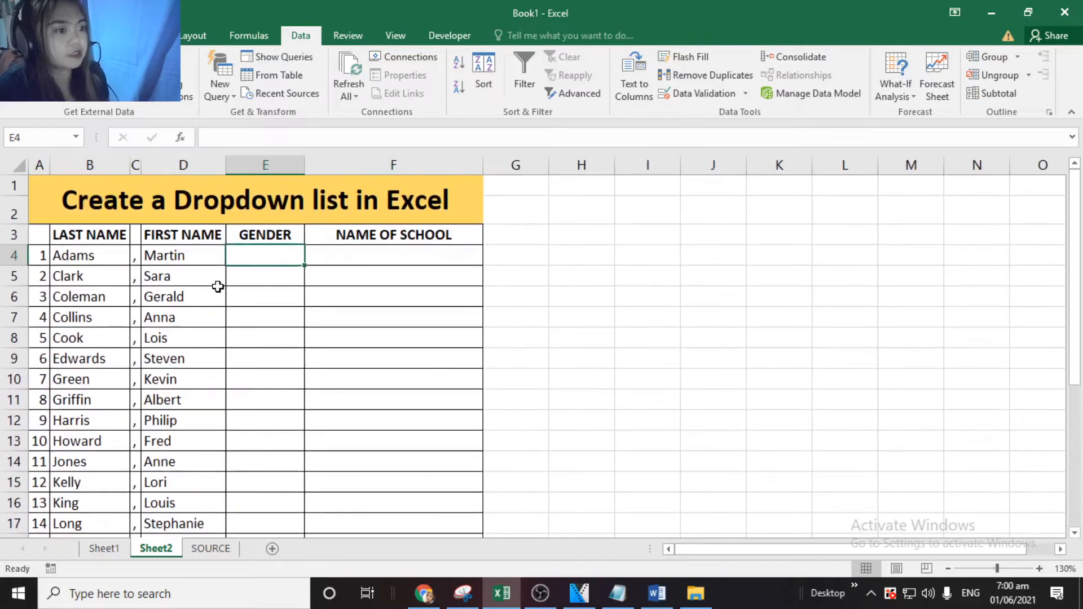
{"action": "scroll", "coordinate": [218, 286], "scroll_direction": "down", "scroll_amount": 1}
{"action": "scroll", "coordinate": [101, 268], "scroll_direction": "up", "scroll_amount": 1}
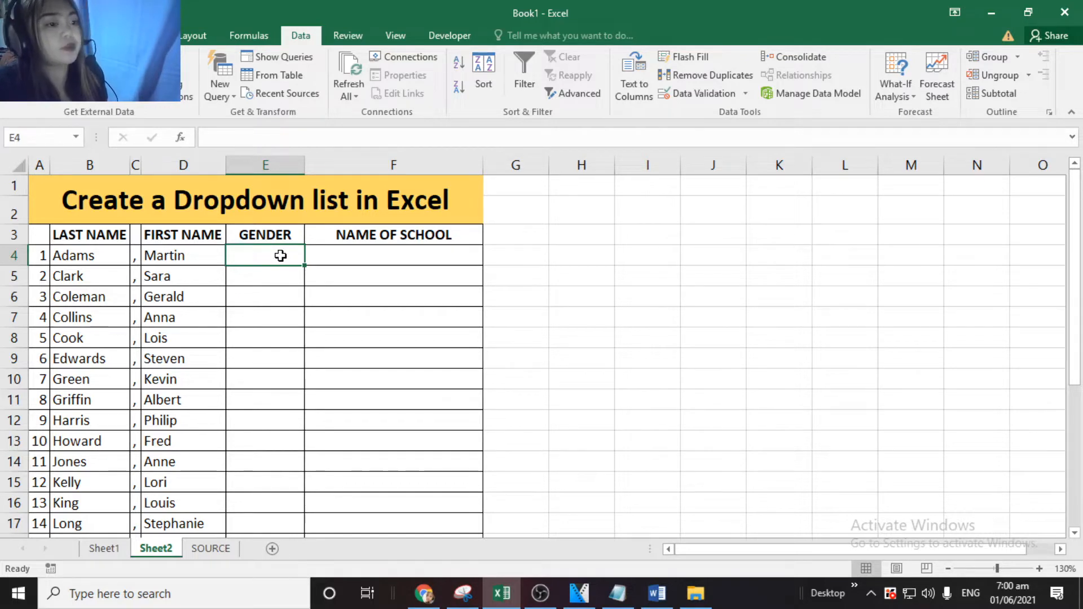
{"action": "left_click", "coordinate": [195, 293]}
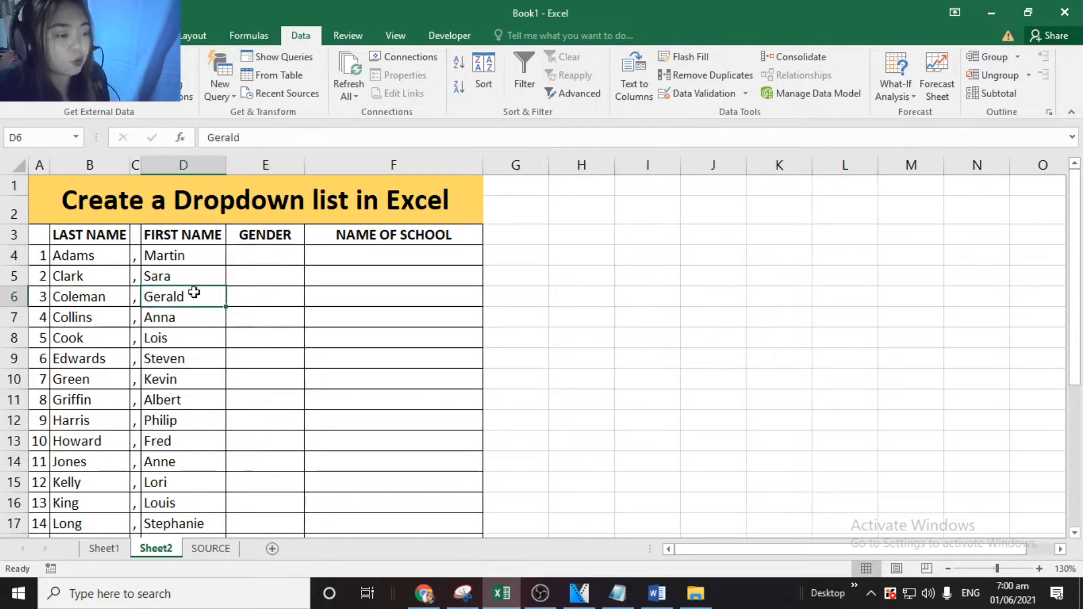
{"action": "left_click", "coordinate": [258, 344]}
{"action": "left_click", "coordinate": [334, 276]}
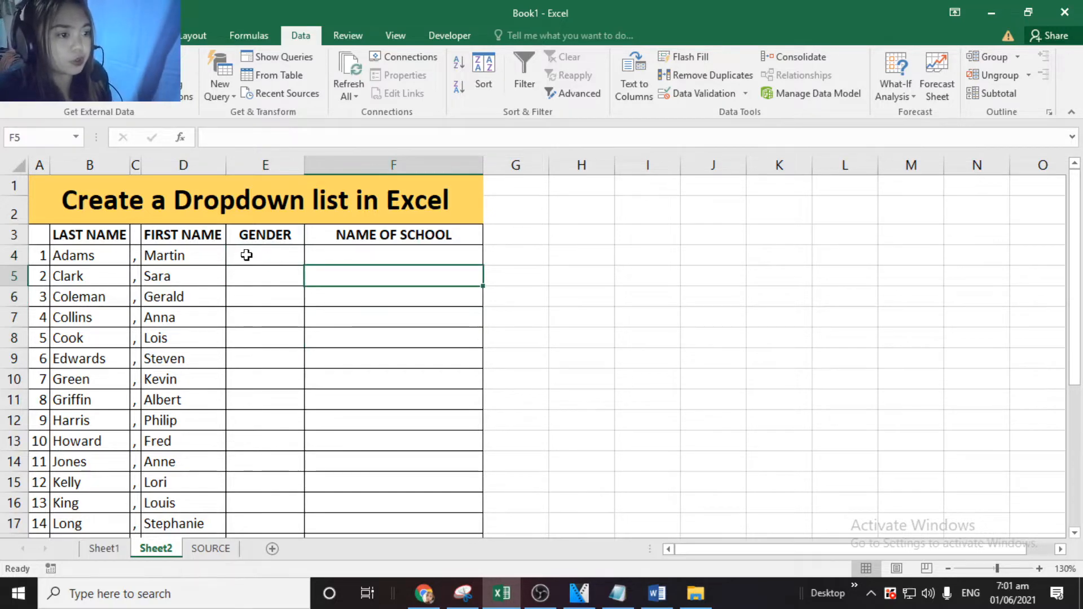
Select the blank GENDER cells from E4 down through the student rows and set their data validation to allow a List
{"action": "left_click_drag", "start_coordinate": [246, 255], "coordinate": [266, 490]}
{"action": "scroll", "coordinate": [266, 451], "scroll_direction": "up", "scroll_amount": 4}
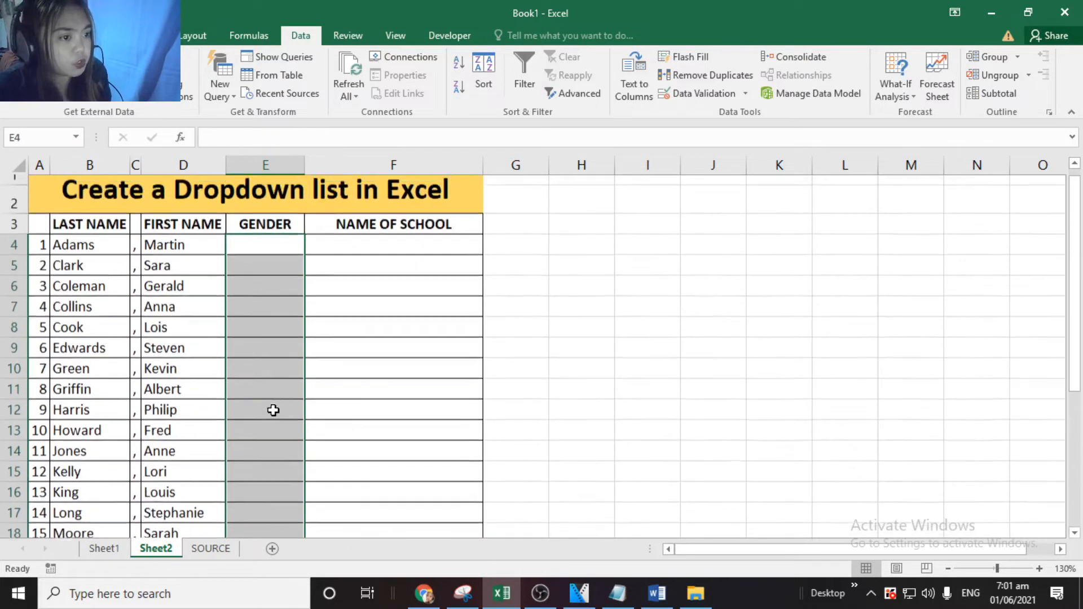
{"action": "scroll", "coordinate": [273, 410], "scroll_direction": "up", "scroll_amount": 1}
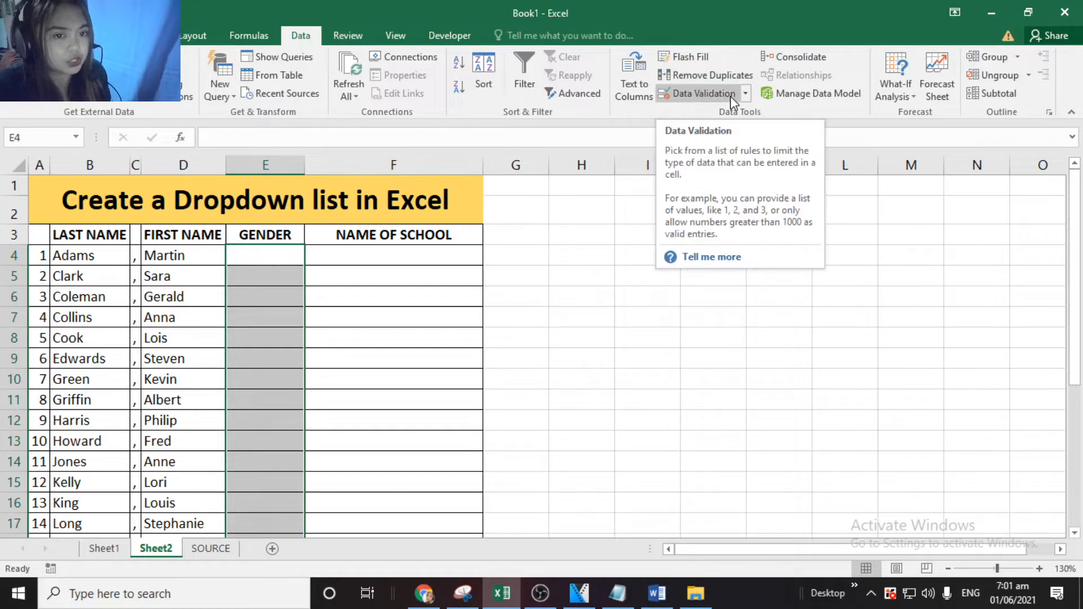
{"action": "left_click", "coordinate": [705, 93]}
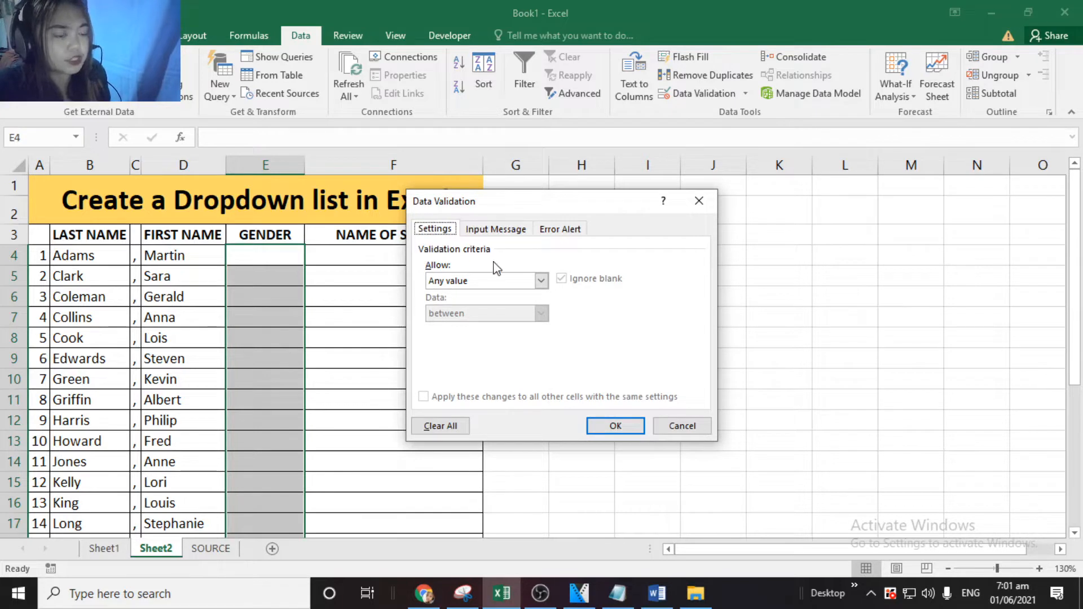
{"action": "left_click", "coordinate": [541, 281]}
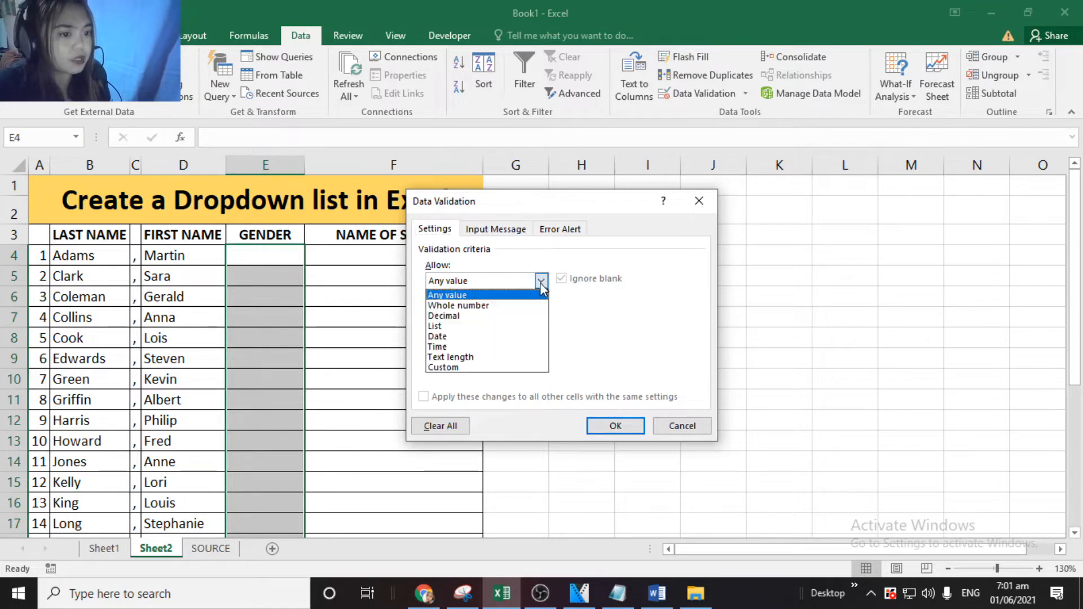
{"action": "left_click", "coordinate": [449, 327]}
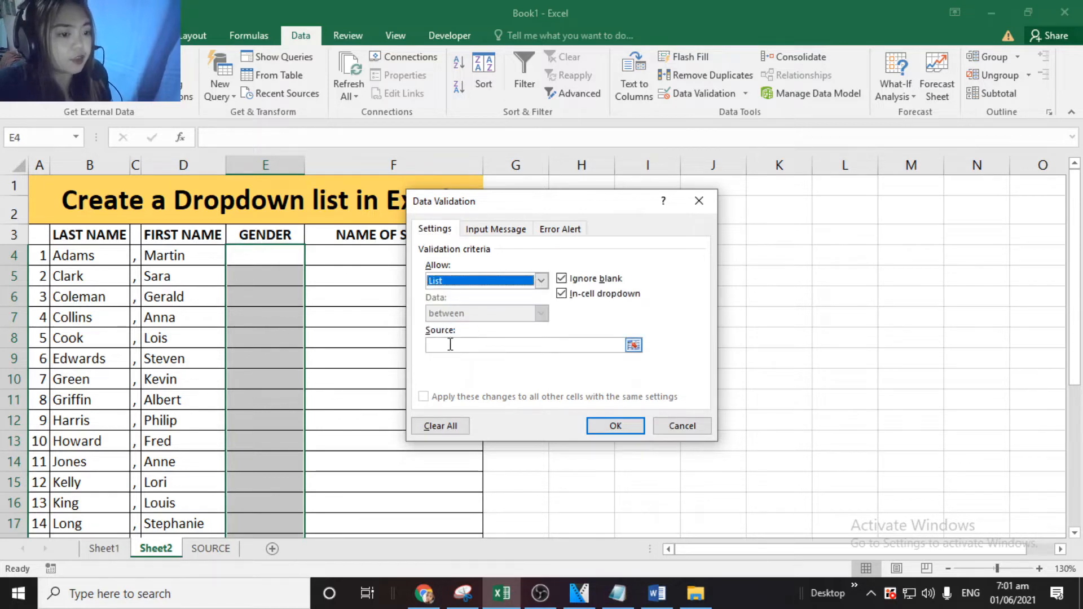
Enter MALE,FEMALE as the list source and apply the validation to the GENDER cells
{"action": "left_click", "coordinate": [451, 344]}
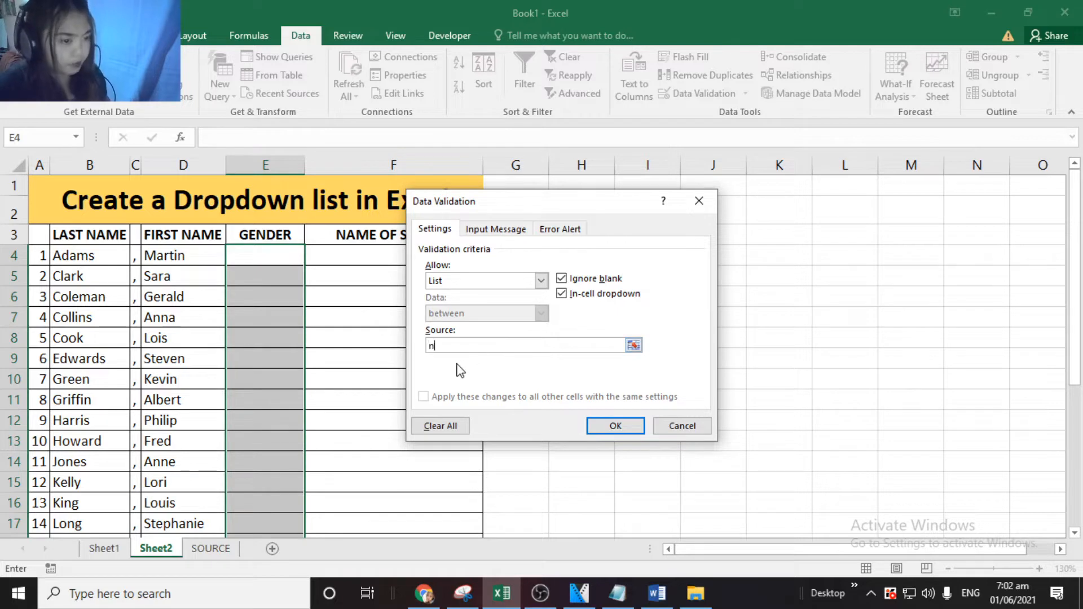
{"action": "type", "text": "am"}
{"action": "key", "text": "BackSpace"}
{"action": "key", "text": "BackSpace"}
{"action": "key", "text": "BackSpace"}
{"action": "type", "text": "MA"}
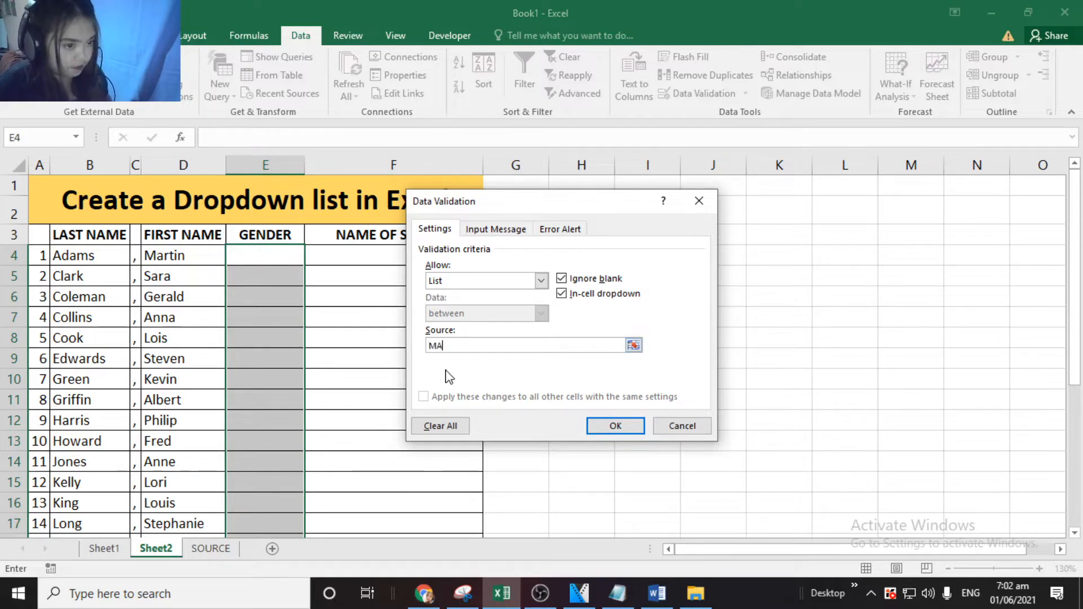
{"action": "type", "text": "LE,FEMA"}
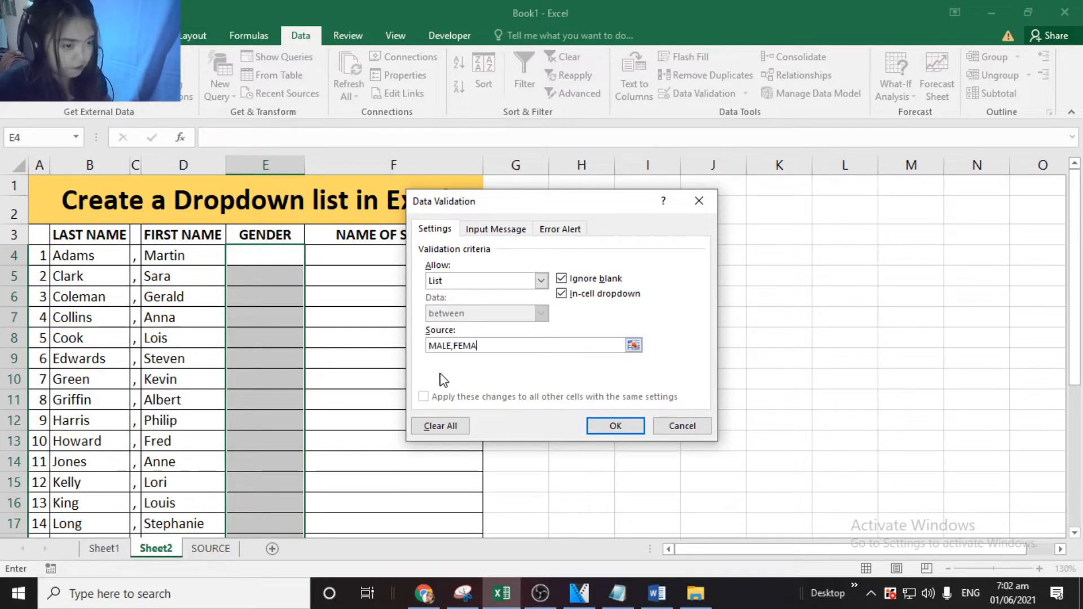
{"action": "type", "text": "LE"}
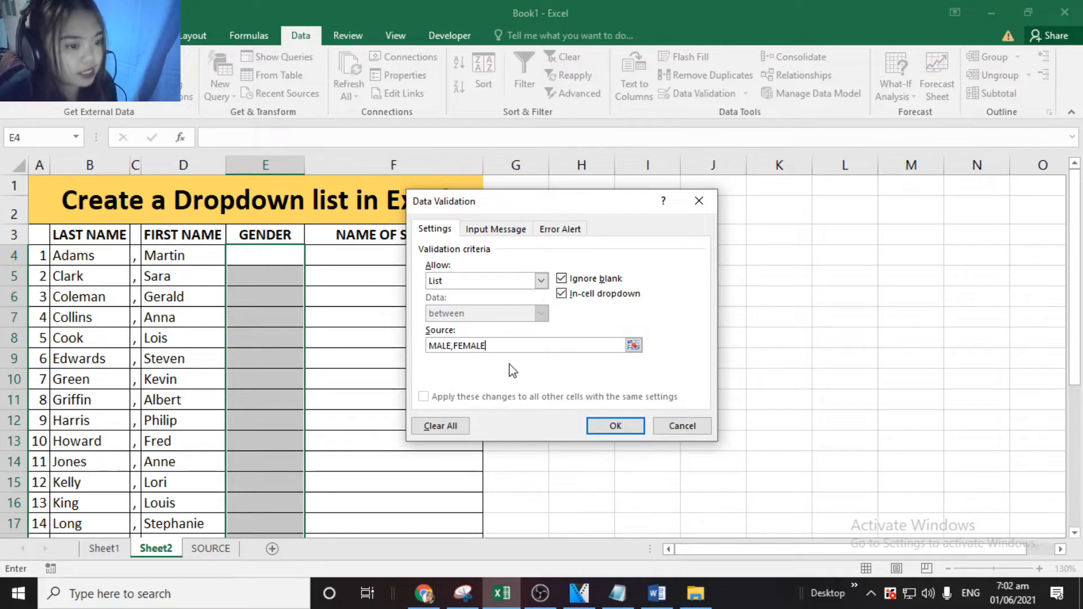
{"action": "left_click", "coordinate": [617, 425]}
{"action": "left_click", "coordinate": [654, 404]}
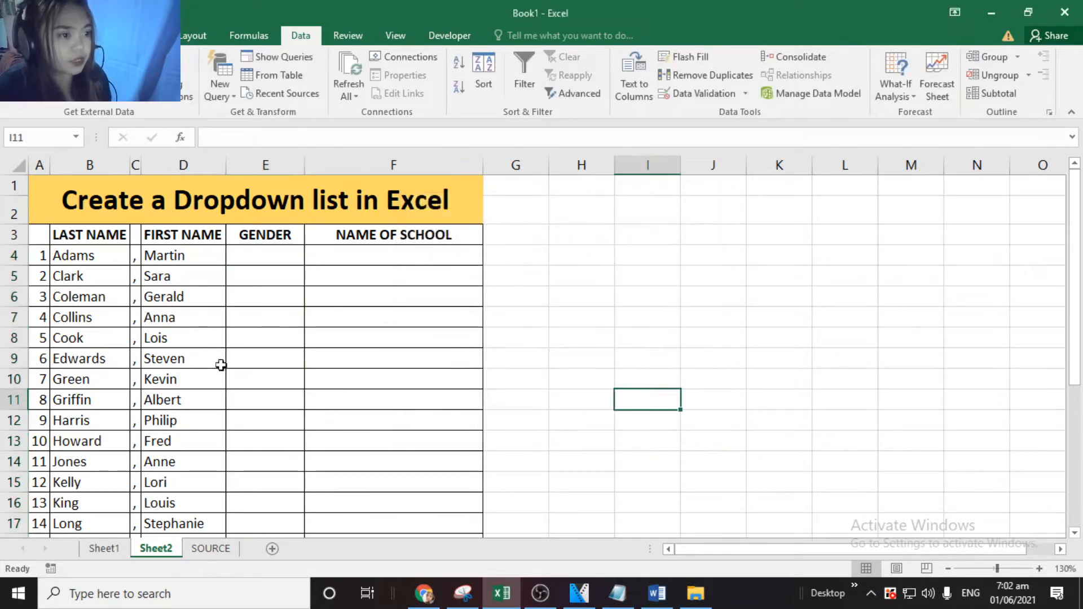
Check several GENDER cells between E4 and E10 for a dropdown arrow
{"action": "left_click", "coordinate": [274, 256]}
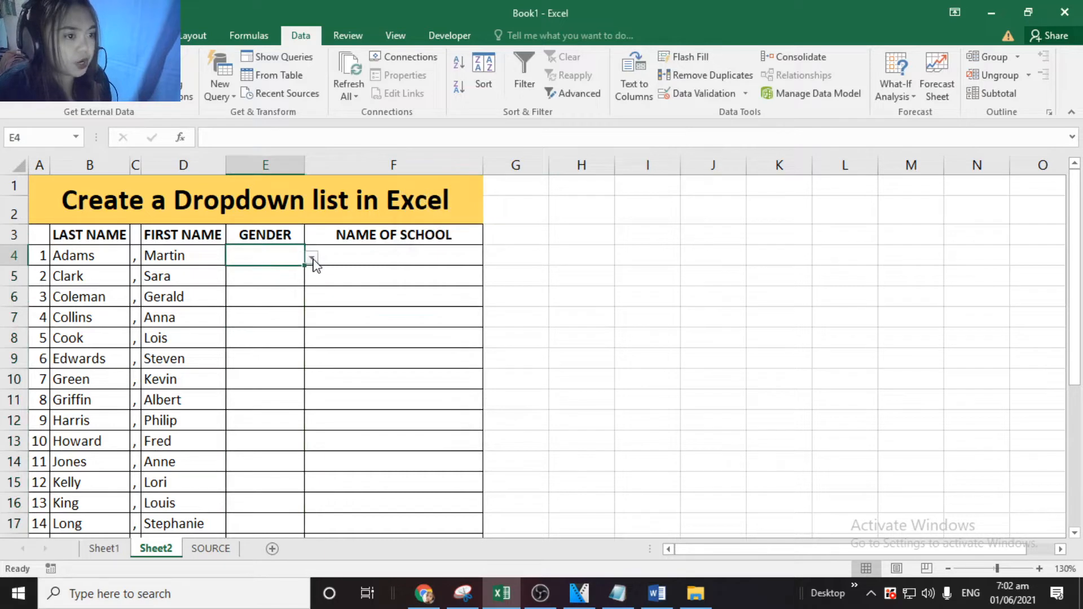
{"action": "left_click", "coordinate": [272, 294]}
{"action": "left_click", "coordinate": [271, 317]}
{"action": "left_click", "coordinate": [272, 338]}
{"action": "left_click", "coordinate": [273, 356]}
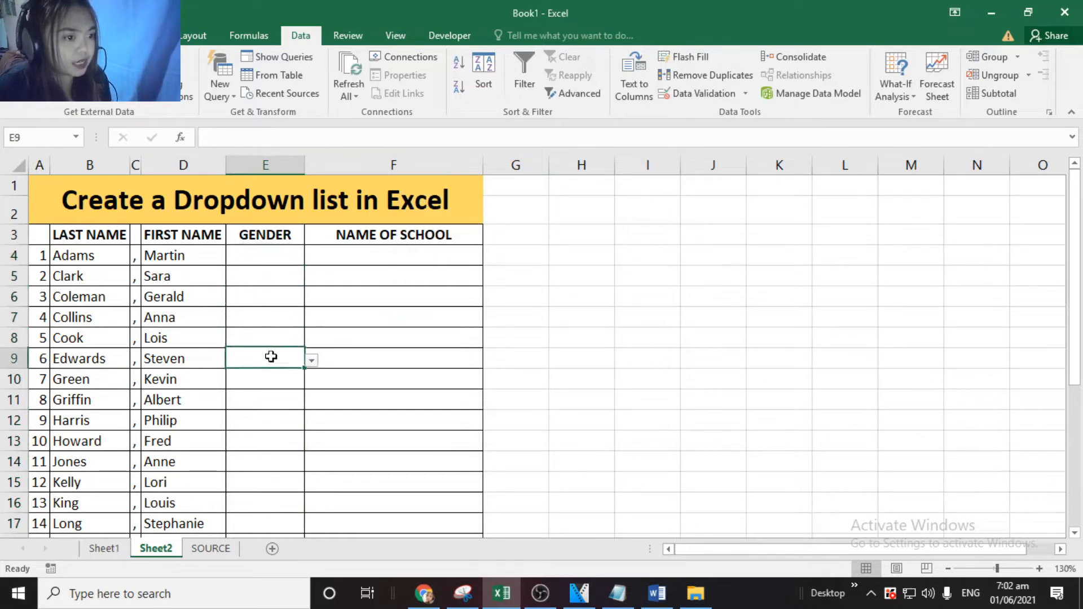
{"action": "left_click", "coordinate": [274, 378]}
Choose MALE for E4 and FEMALE for E5 from the GENDER dropdown lists
{"action": "left_click", "coordinate": [286, 254]}
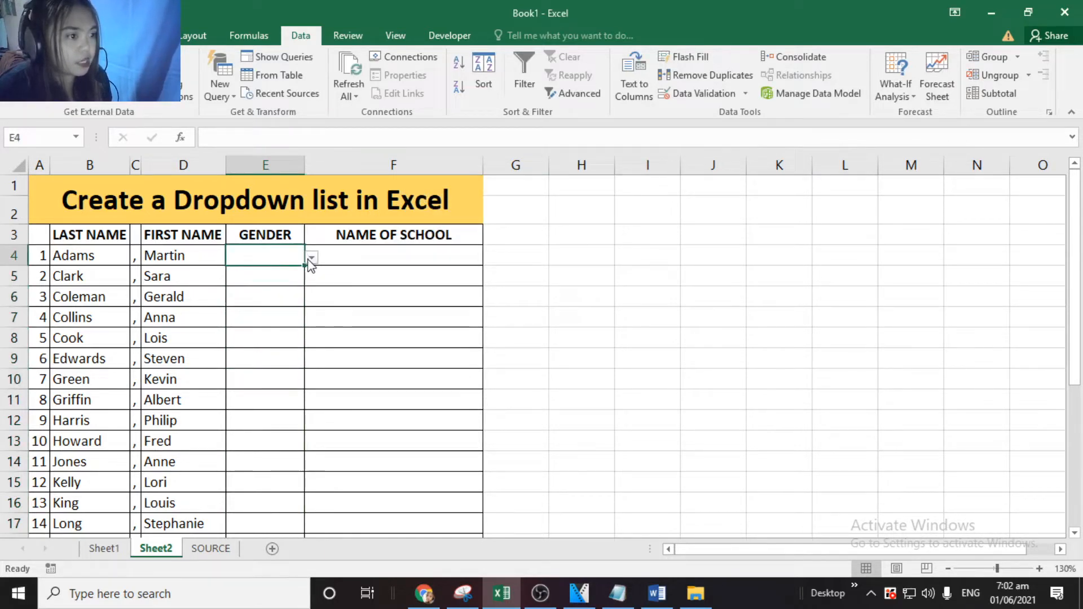
{"action": "left_click", "coordinate": [312, 259]}
{"action": "left_click", "coordinate": [295, 276]}
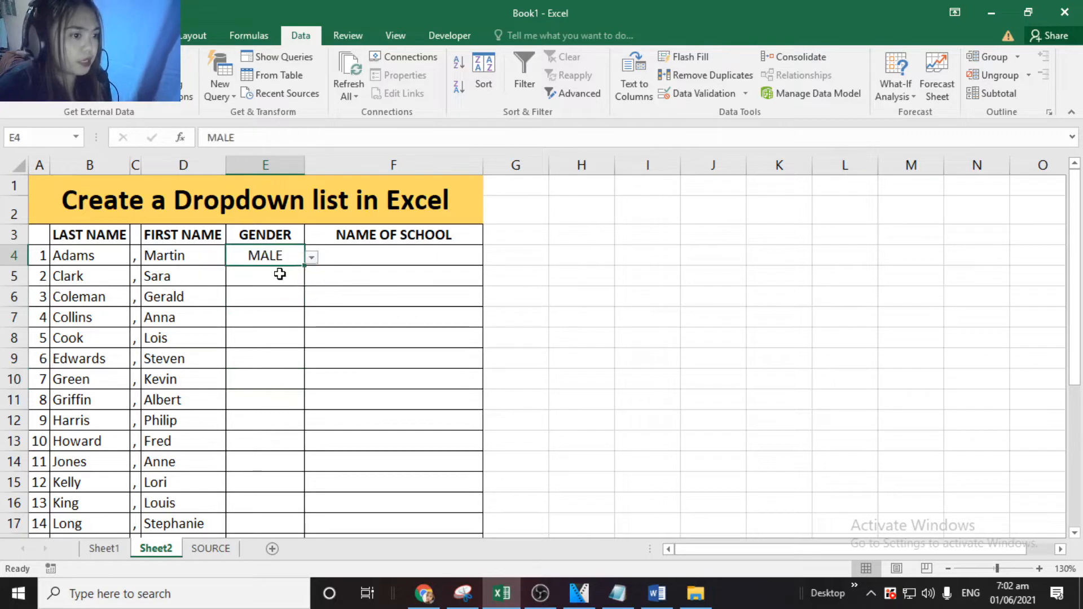
{"action": "left_click", "coordinate": [301, 281]}
{"action": "left_click", "coordinate": [311, 278]}
{"action": "left_click", "coordinate": [285, 304]}
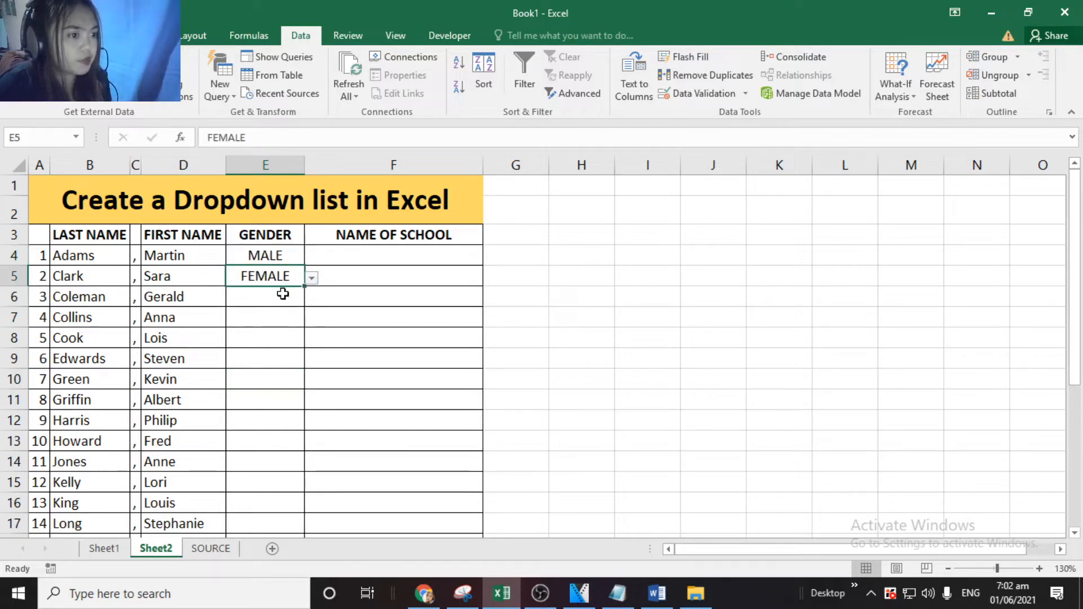
Choose MALE for E6 and FEMALE for E7 from the GENDER dropdown lists
{"action": "left_click", "coordinate": [280, 297]}
{"action": "left_click", "coordinate": [311, 299]}
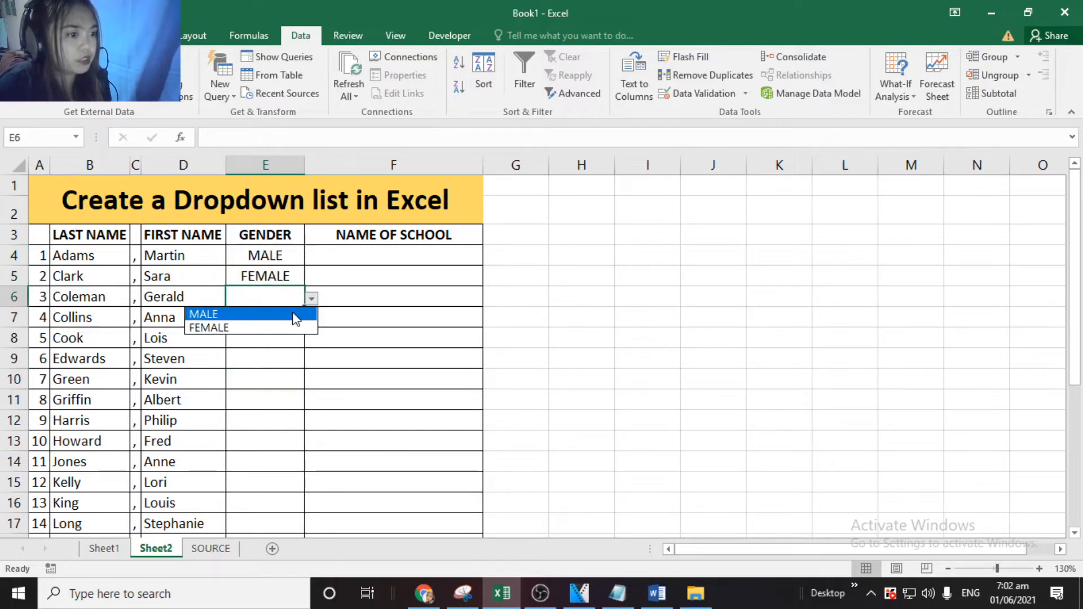
{"action": "left_click", "coordinate": [295, 313]}
{"action": "left_click", "coordinate": [279, 315]}
{"action": "left_click", "coordinate": [311, 321]}
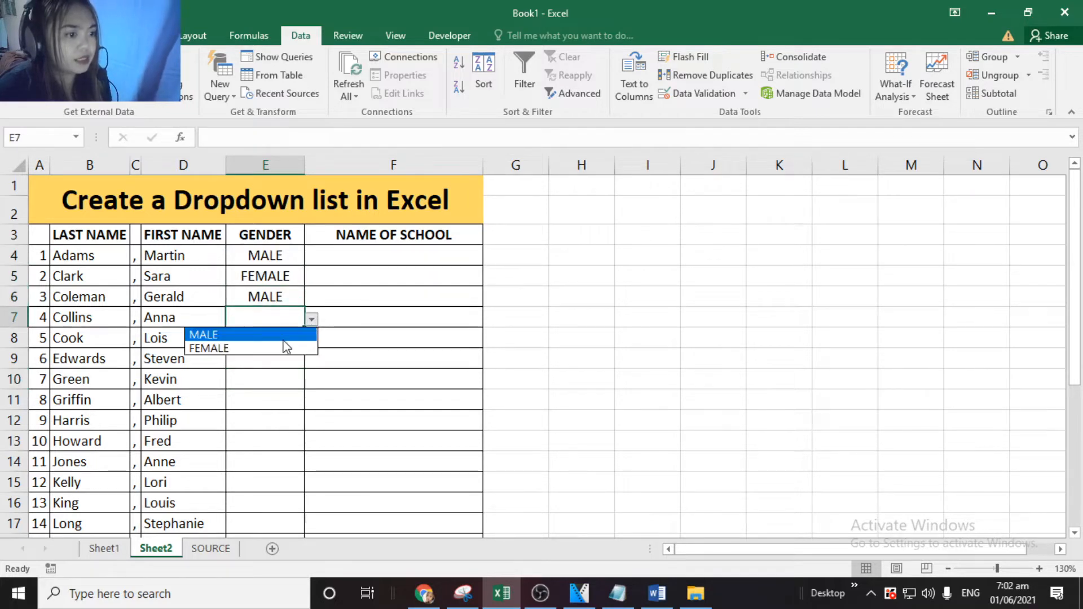
{"action": "left_click", "coordinate": [280, 346]}
{"action": "left_click", "coordinate": [479, 375]}
{"action": "left_click", "coordinate": [276, 340]}
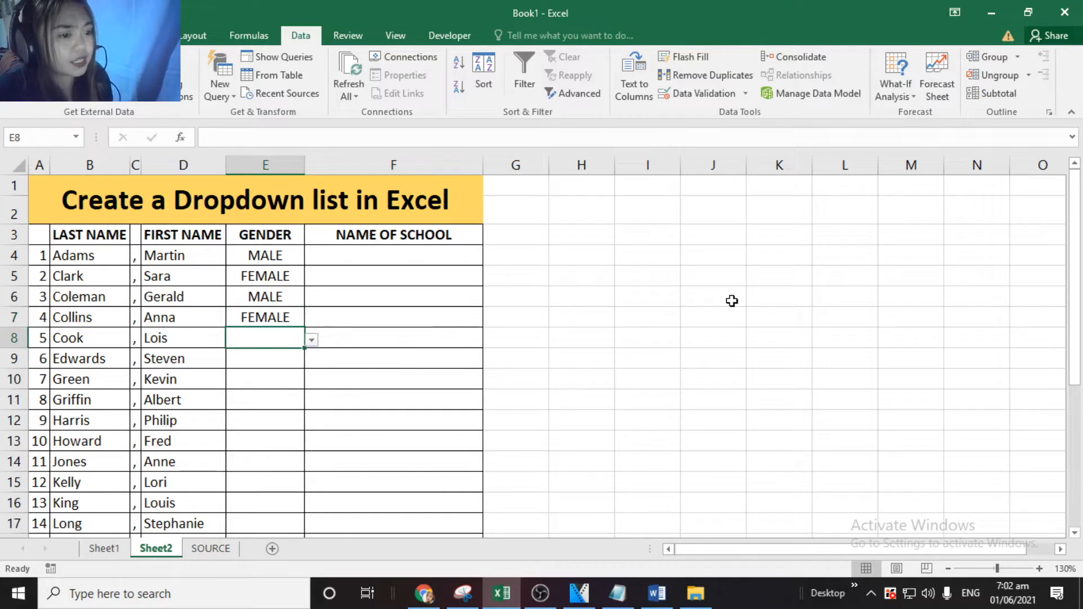
{"action": "left_click", "coordinate": [611, 315]}
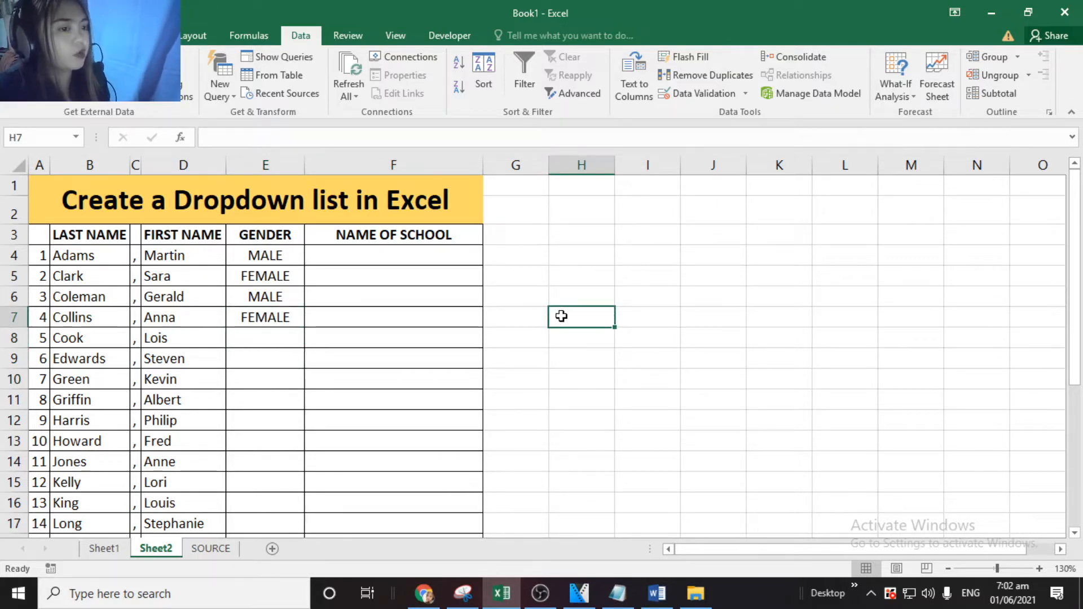
{"action": "left_click", "coordinate": [425, 235]}
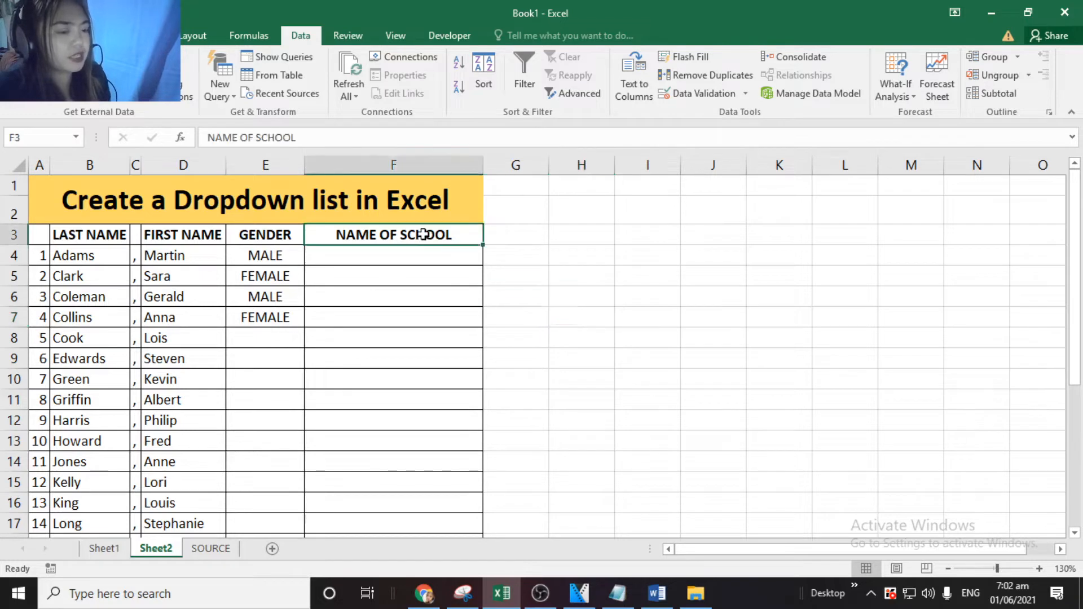
{"action": "left_click", "coordinate": [581, 267]}
{"action": "left_click", "coordinate": [430, 257]}
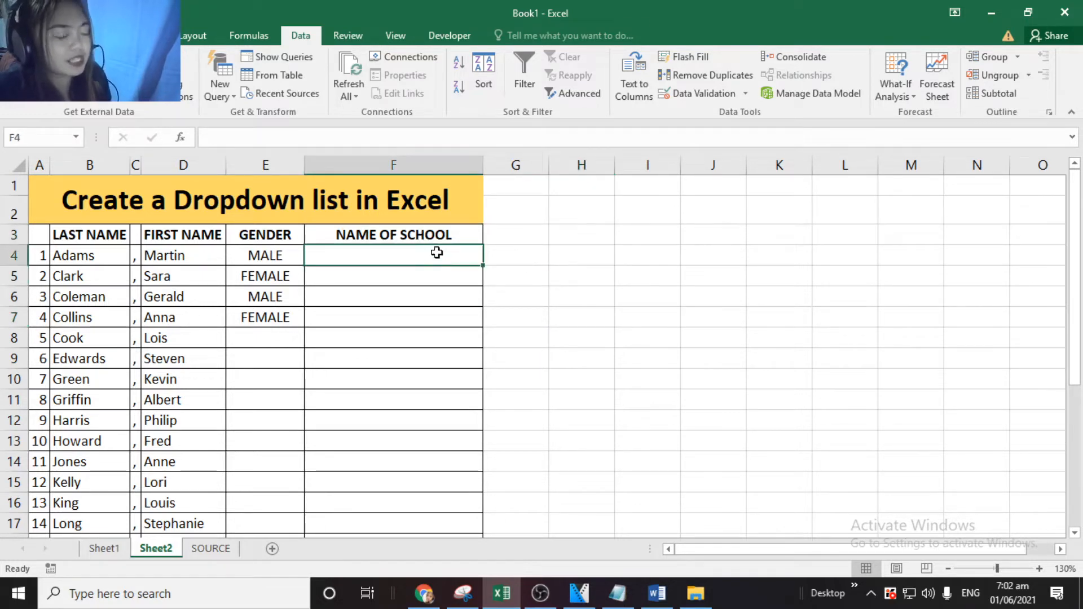
{"action": "left_click", "coordinate": [108, 262]}
{"action": "left_click", "coordinate": [102, 290]}
{"action": "left_click", "coordinate": [100, 322]}
{"action": "left_click", "coordinate": [100, 361]}
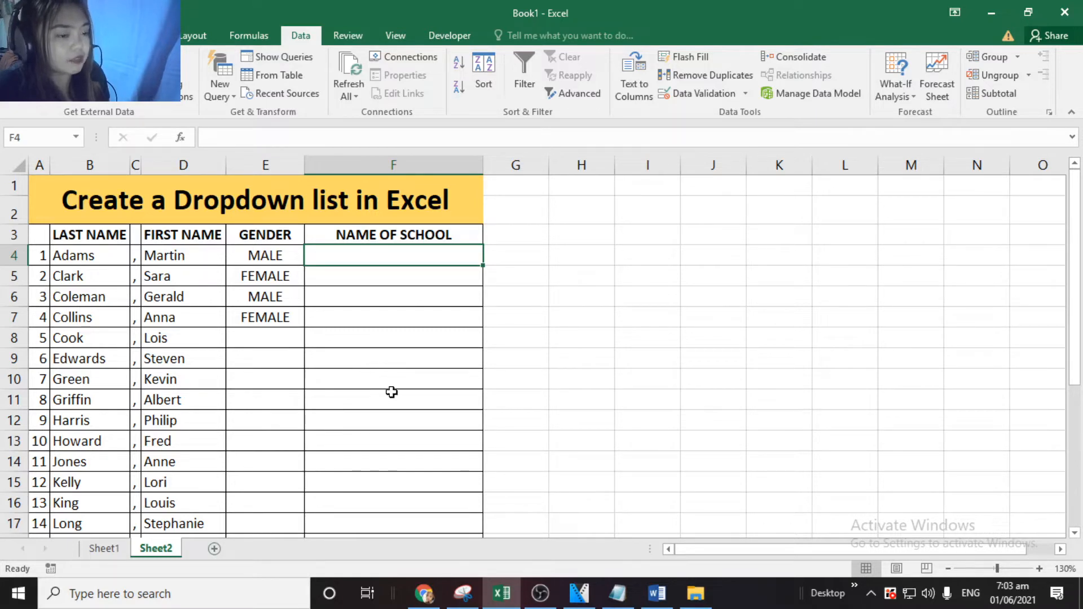
Add a new worksheet after Sheet2 and rename it SOURCE
{"action": "left_click", "coordinate": [214, 549]}
{"action": "double_click", "coordinate": [204, 553]}
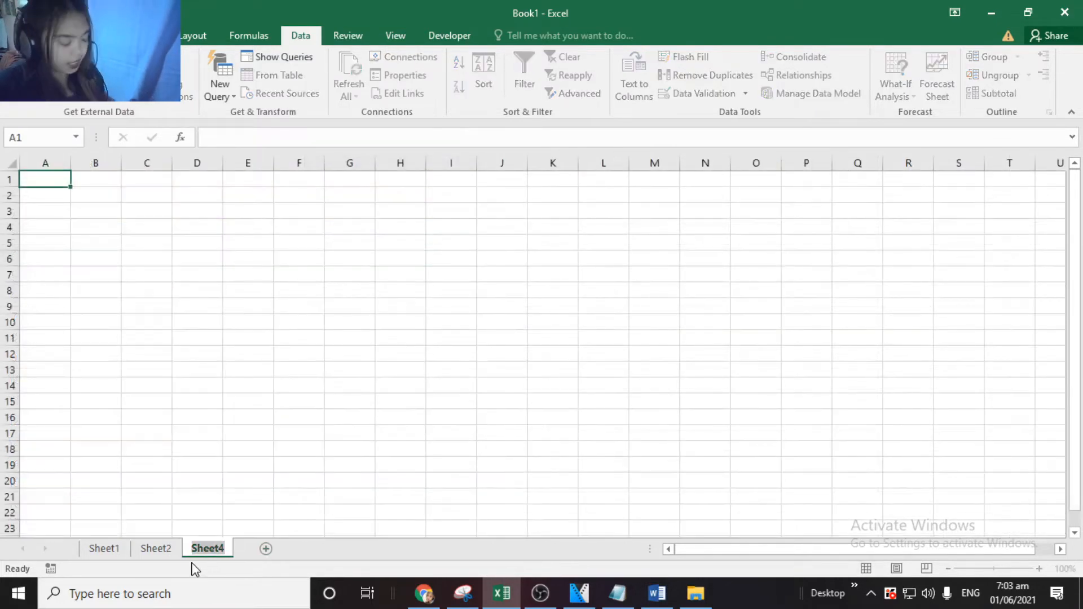
{"action": "type", "text": "SOURCE"}
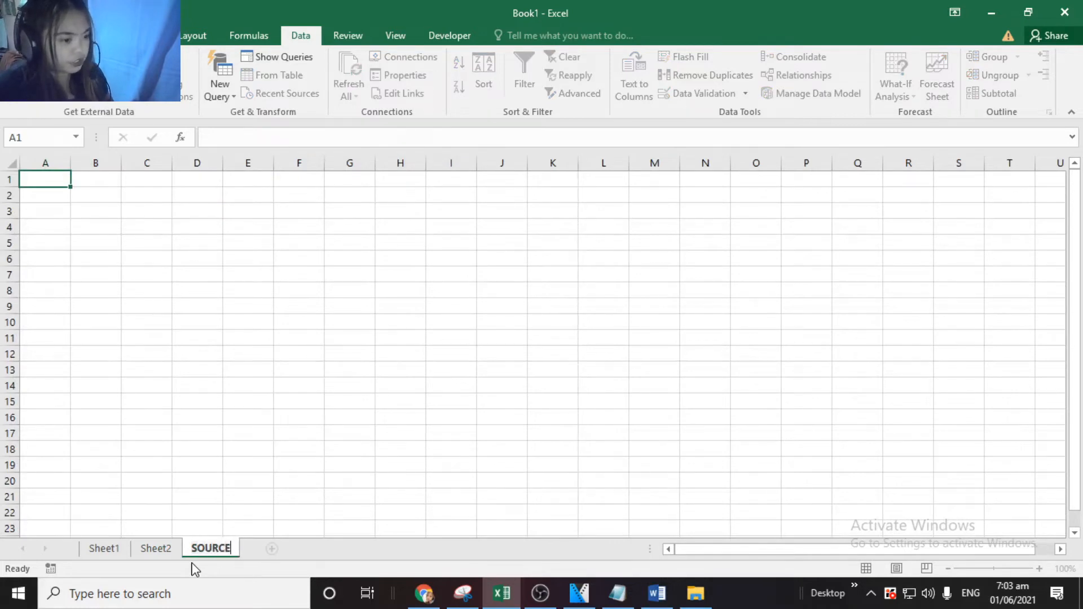
{"action": "left_click", "coordinate": [146, 243]}
Enter the heading NAME OF SCHOOLS in cell A1 of the SOURCE sheet
{"action": "left_click", "coordinate": [49, 178]}
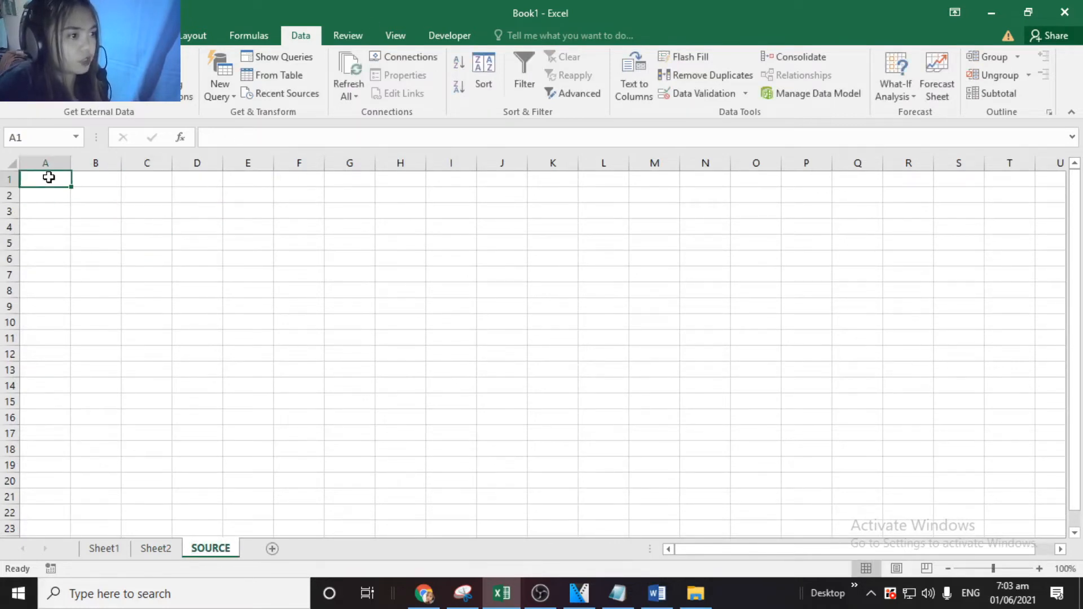
{"action": "type", "text": "NAM"}
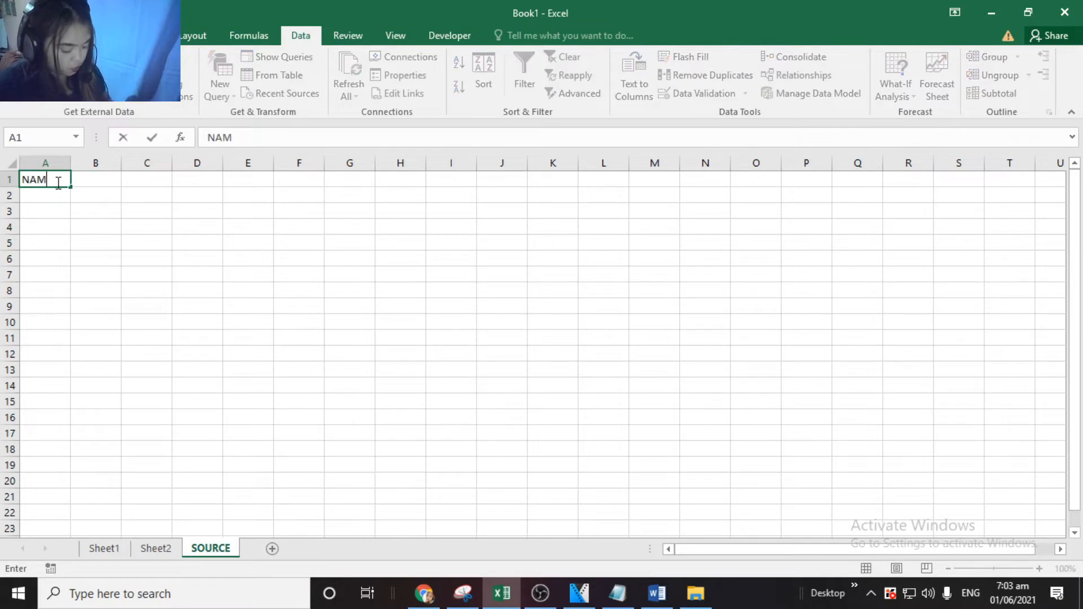
{"action": "type", "text": "E OF SCHOOLS"}
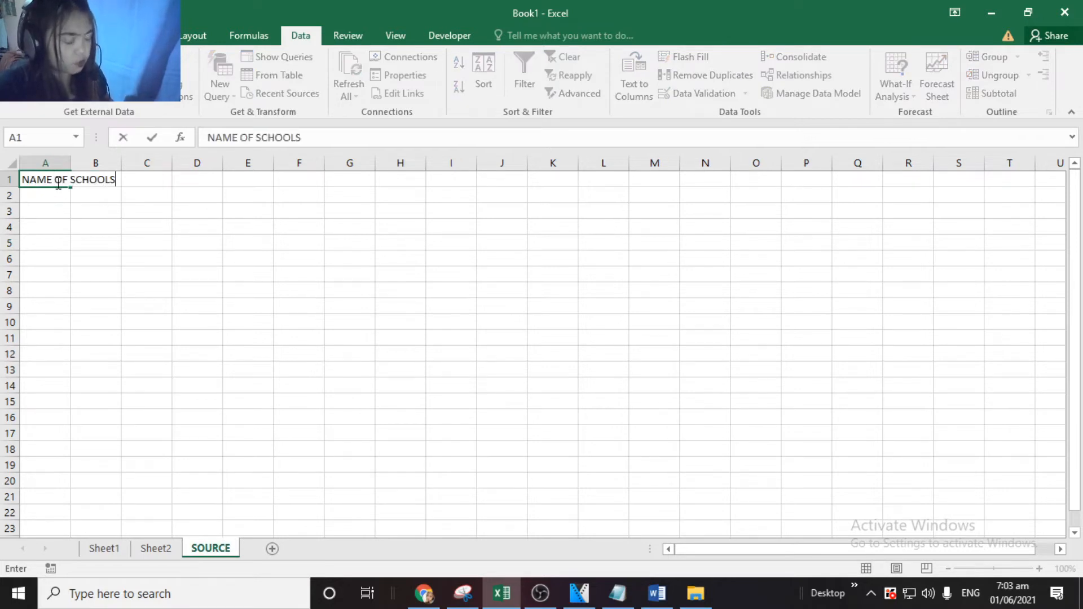
{"action": "key", "text": "Return"}
Make the heading in A1 bold and widen column A slightly beyond the heading text
{"action": "left_click", "coordinate": [48, 178]}
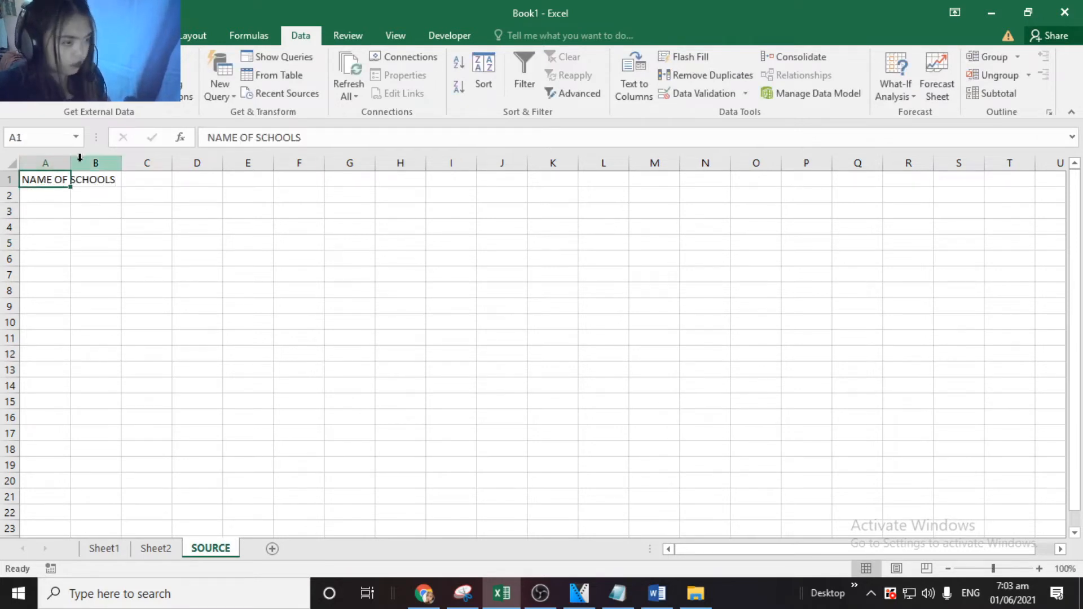
{"action": "key", "text": "ctrl+b"}
{"action": "double_click", "coordinate": [76, 160]}
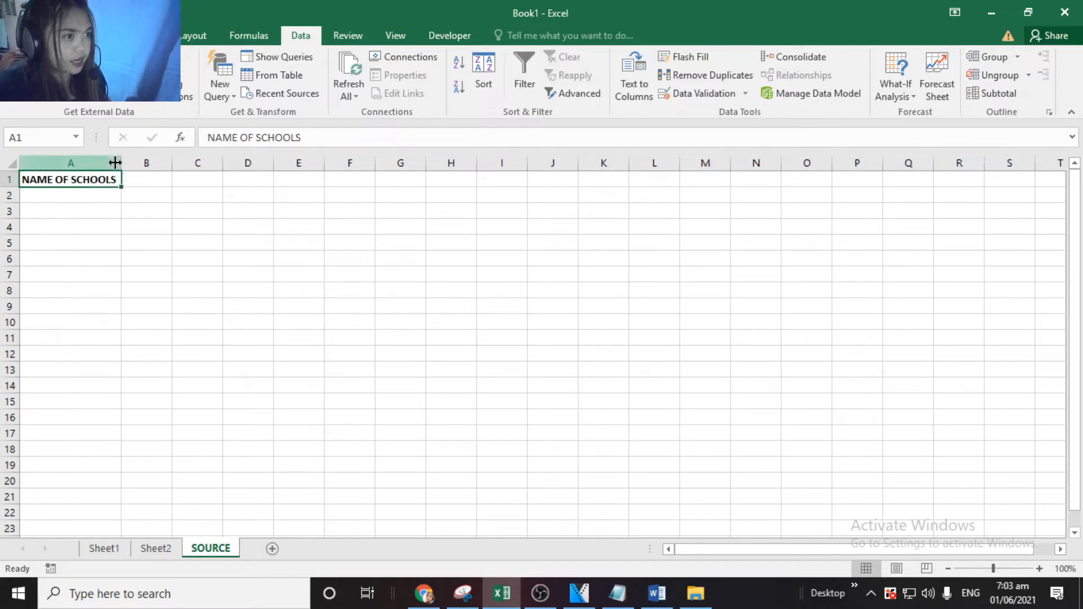
{"action": "left_click_drag", "start_coordinate": [121, 162], "coordinate": [132, 164]}
Enter the school names UC, UV, USJR, CTU and CNU in cells A2 to A6 of the SOURCE sheet
{"action": "left_click", "coordinate": [84, 193]}
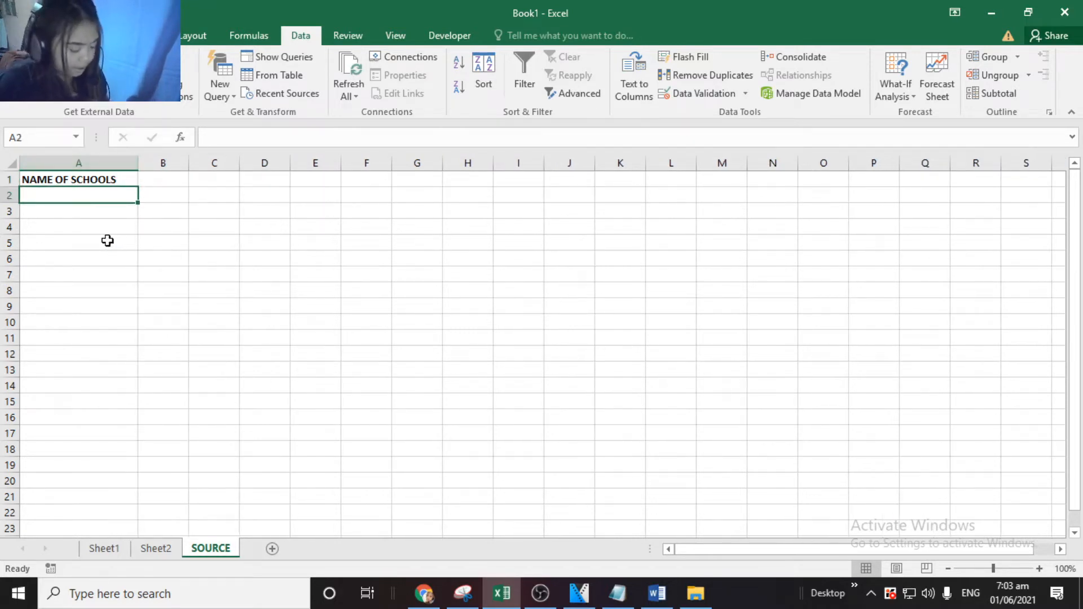
{"action": "type", "text": "UC"}
{"action": "key", "text": "Return"}
{"action": "type", "text": "UV"}
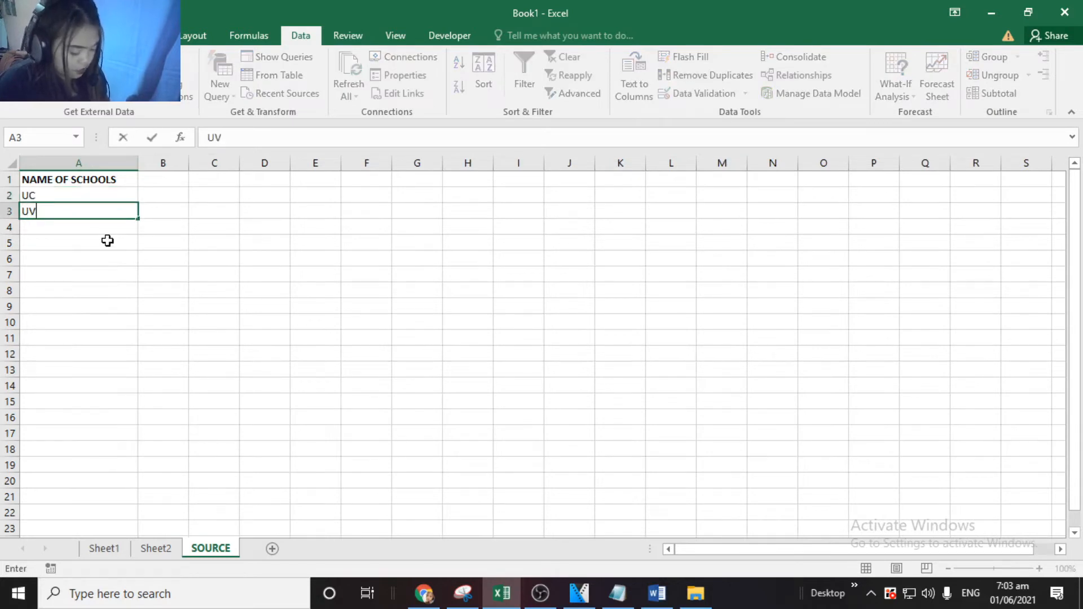
{"action": "key", "text": "Return"}
{"action": "type", "text": "USJR"}
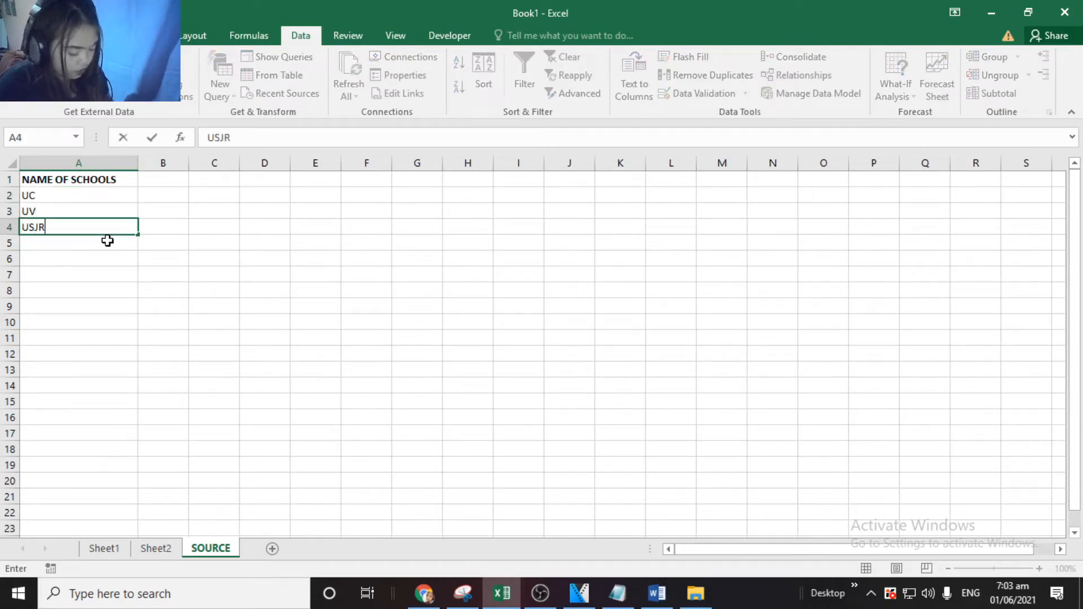
{"action": "key", "text": "Return"}
{"action": "type", "text": "CTU"}
{"action": "key", "text": "Return"}
{"action": "type", "text": "CNU"}
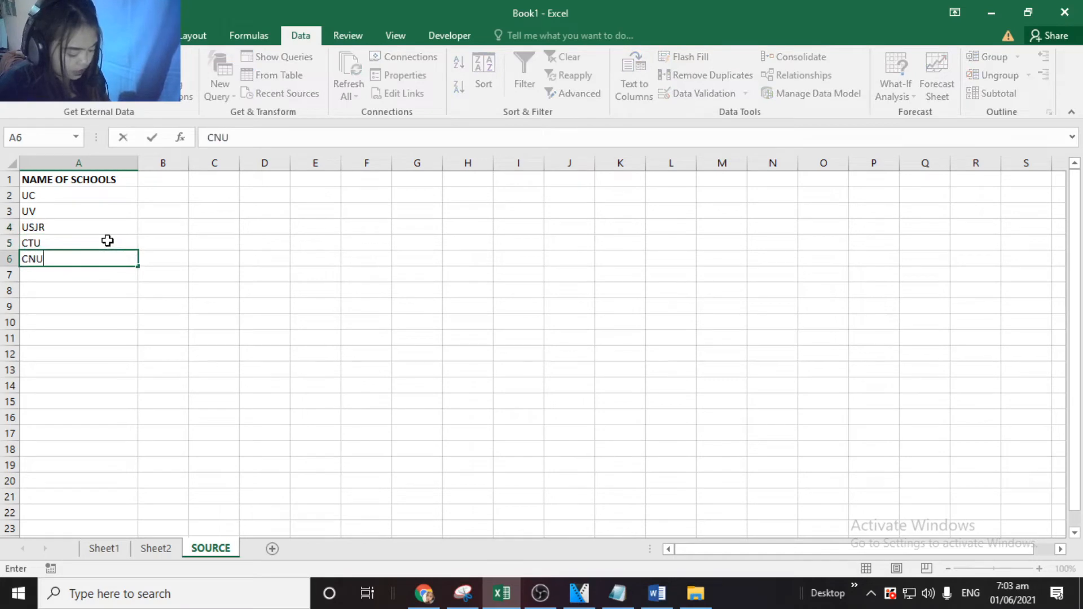
{"action": "key", "text": "Return"}
Continue the school list with UP, SWU and ACT in cells A7 to A9
{"action": "type", "text": "UP"}
{"action": "key", "text": "Return"}
{"action": "type", "text": "SW"}
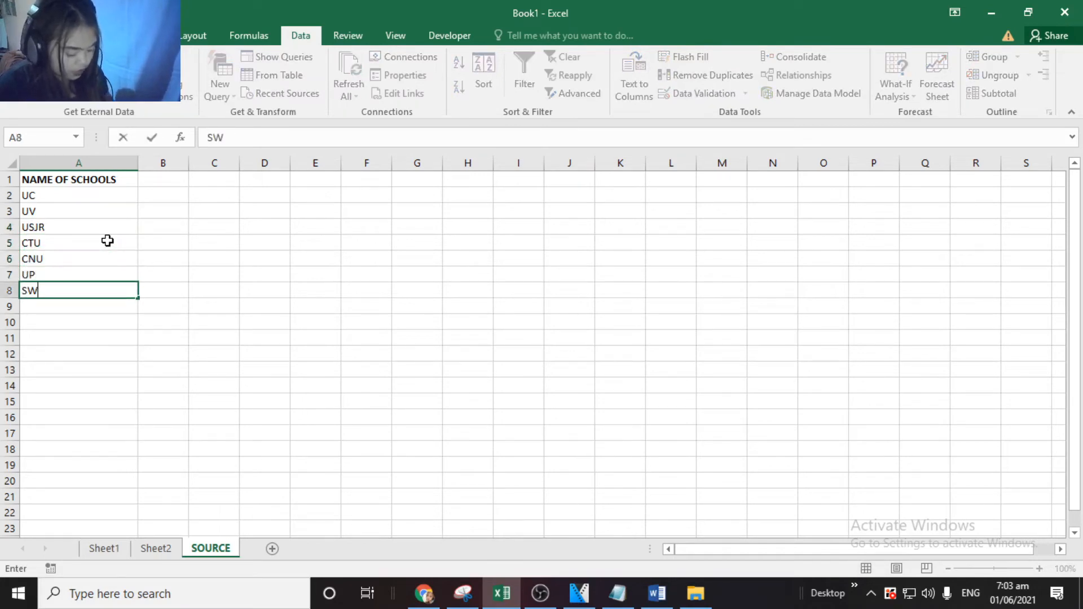
{"action": "type", "text": "U"}
{"action": "key", "text": "Return"}
{"action": "type", "text": "ACT"}
{"action": "key", "text": "Return"}
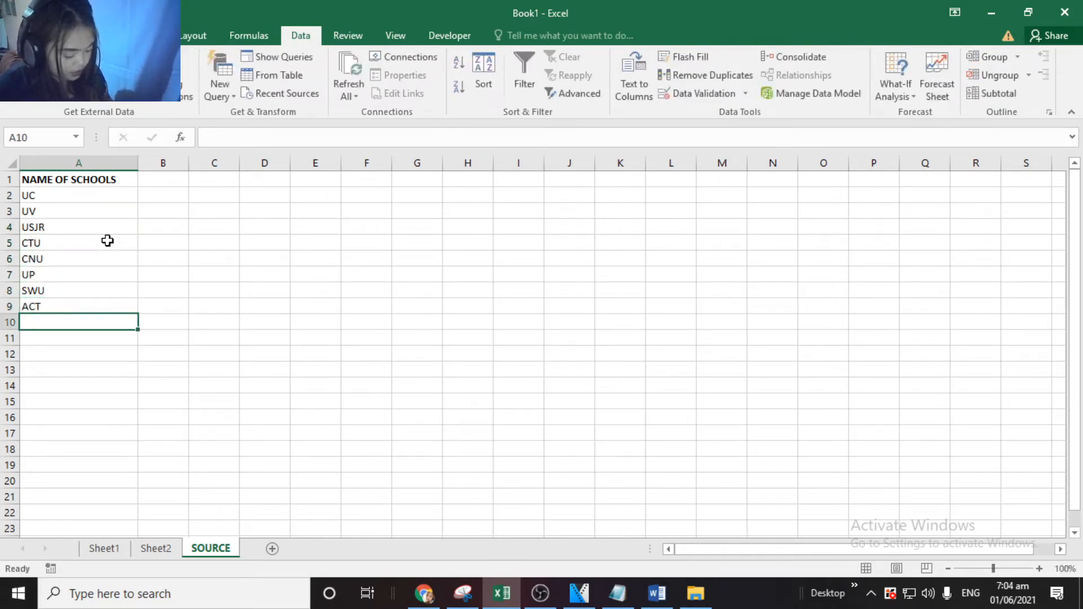
Complete the school list with CTS, CIT, SIT and STI in A10 to A13 and select A2:A13
{"action": "type", "text": "CTS"}
{"action": "key", "text": "Return"}
{"action": "type", "text": "CIT"}
{"action": "key", "text": "Return"}
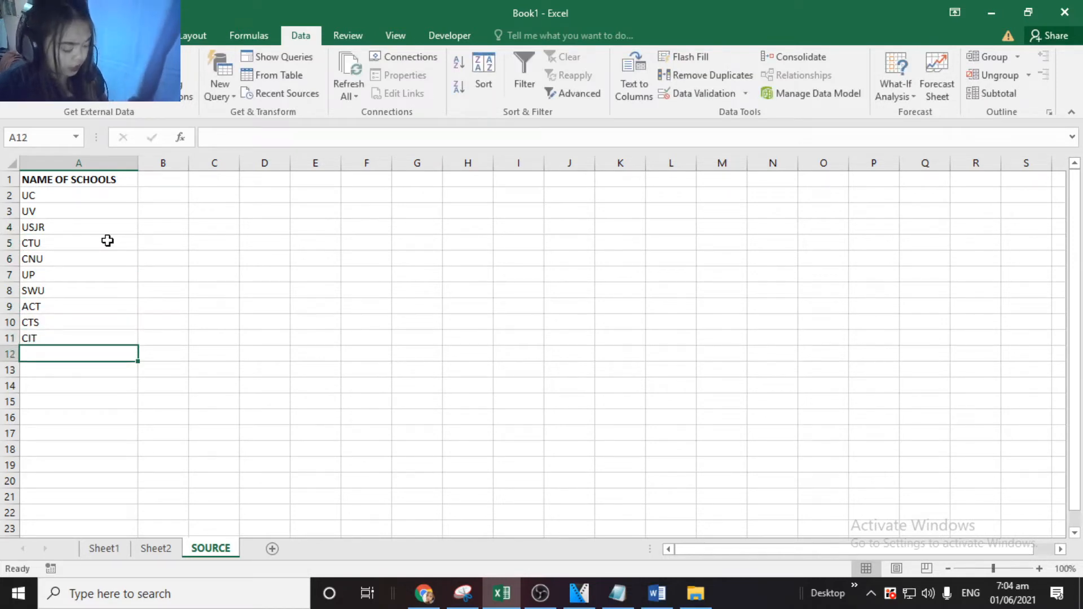
{"action": "type", "text": "SWU"}
{"action": "type", "text": "IT"}
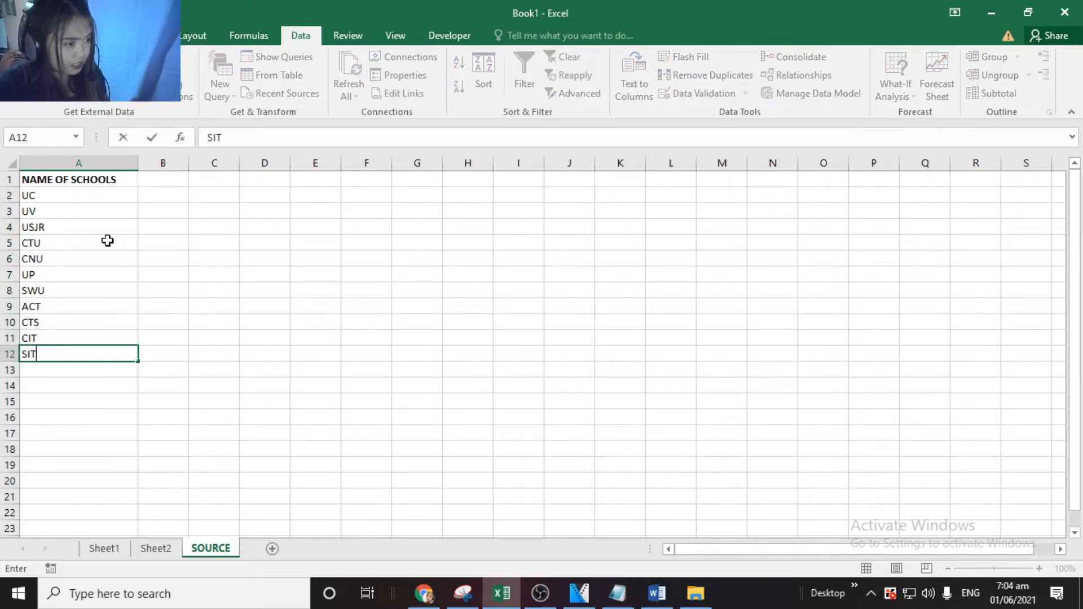
{"action": "key", "text": "Return"}
{"action": "type", "text": "S"}
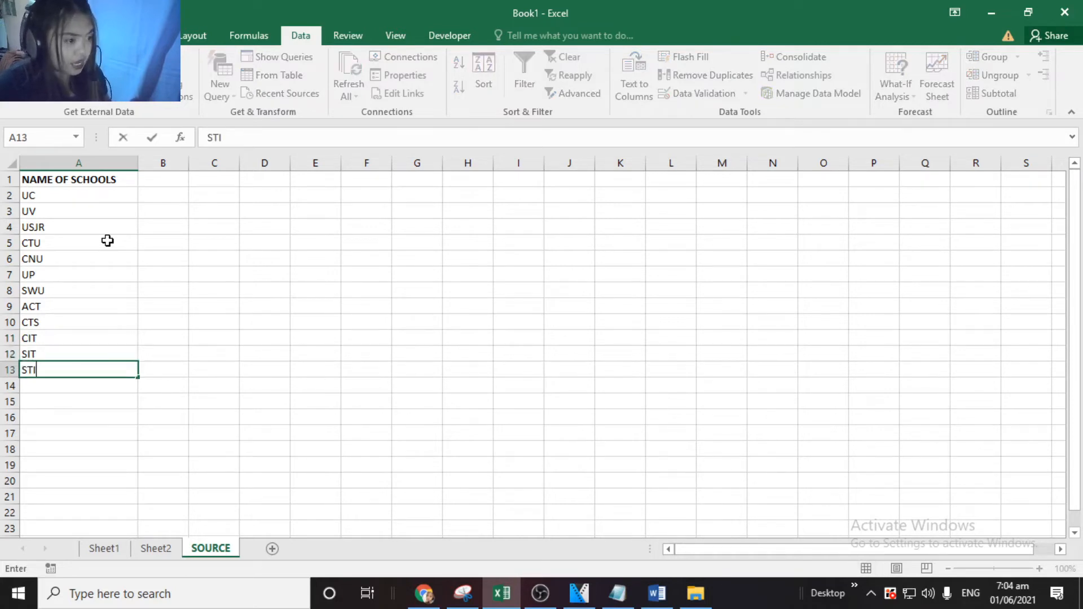
{"action": "type", "text": "TI"}
{"action": "key", "text": "ctrl+Return"}
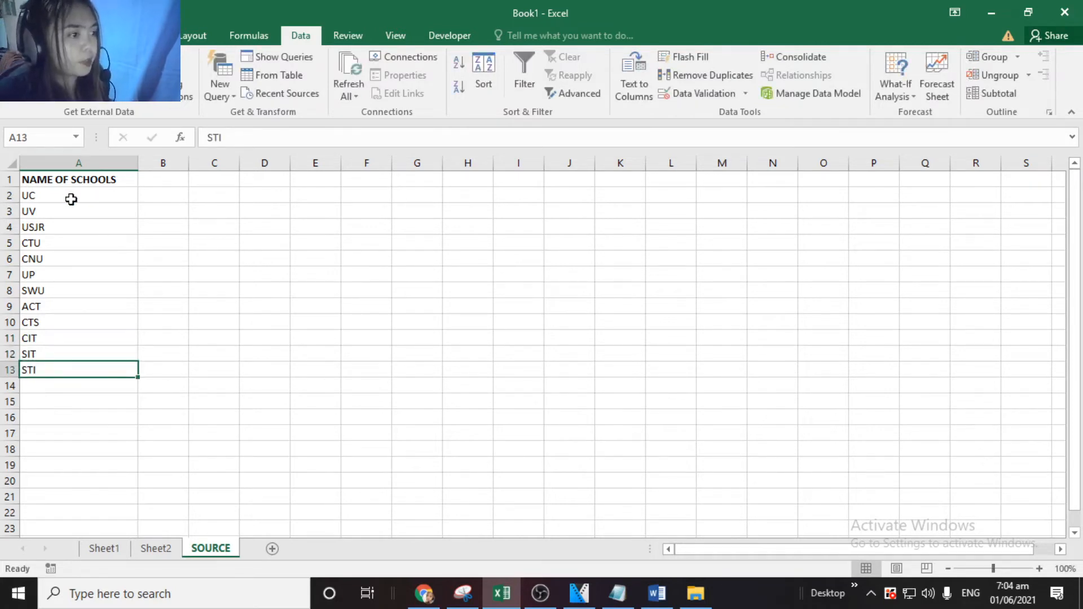
{"action": "left_click_drag", "start_coordinate": [75, 197], "coordinate": [69, 377]}
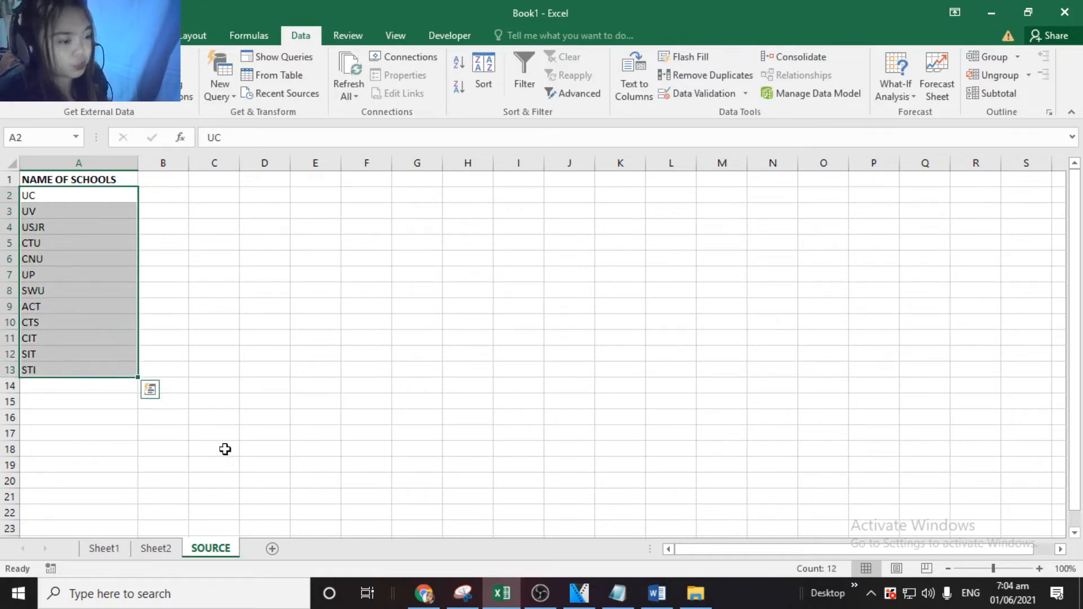
On Sheet2, set the data validation of the NAME OF SCHOOL cells from F4 down the table to allow a List
{"action": "left_click", "coordinate": [156, 548]}
{"action": "left_click", "coordinate": [481, 460]}
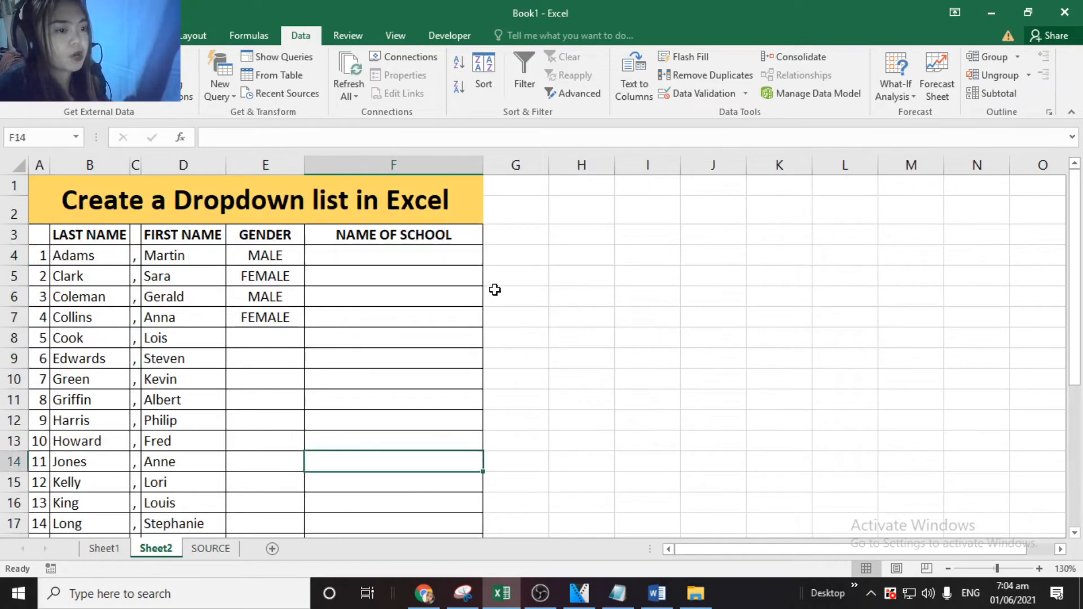
{"action": "left_click_drag", "start_coordinate": [357, 252], "coordinate": [375, 512]}
{"action": "scroll", "coordinate": [375, 510], "scroll_direction": "up", "scroll_amount": 4}
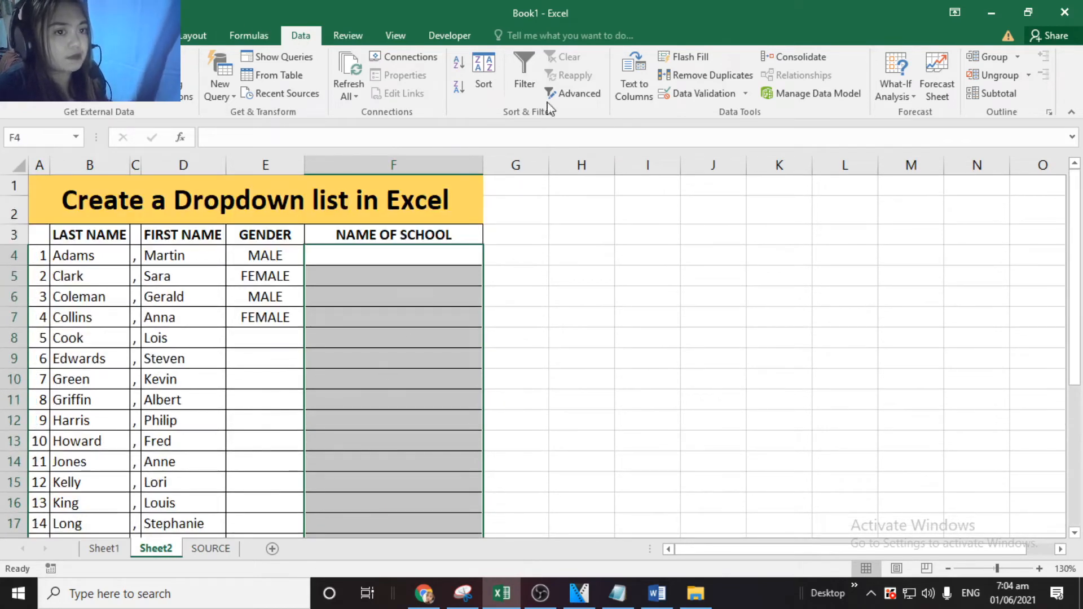
{"action": "left_click", "coordinate": [697, 93]}
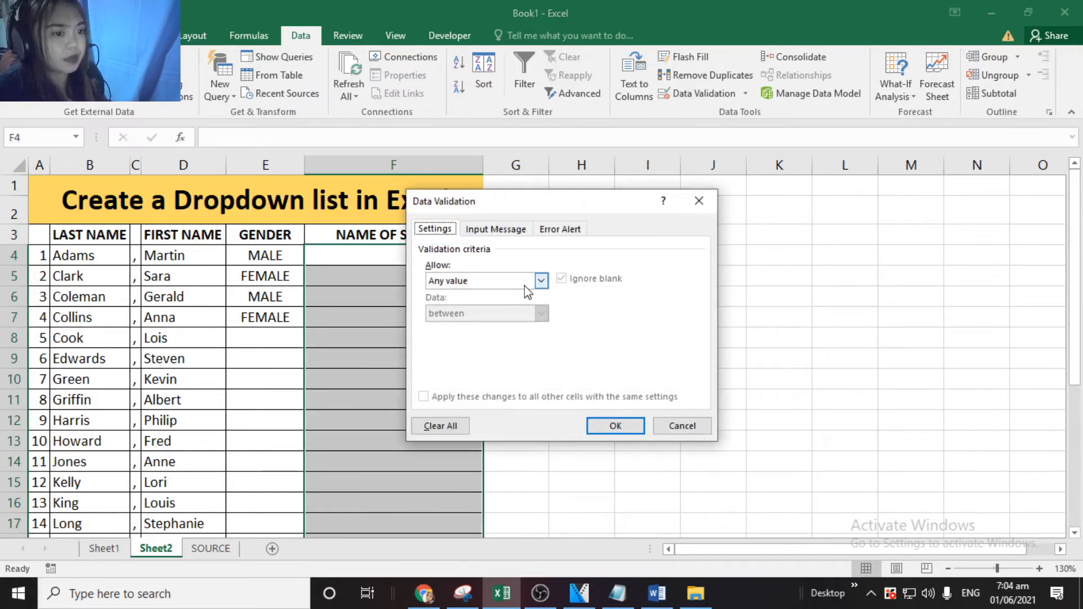
{"action": "left_click", "coordinate": [540, 285]}
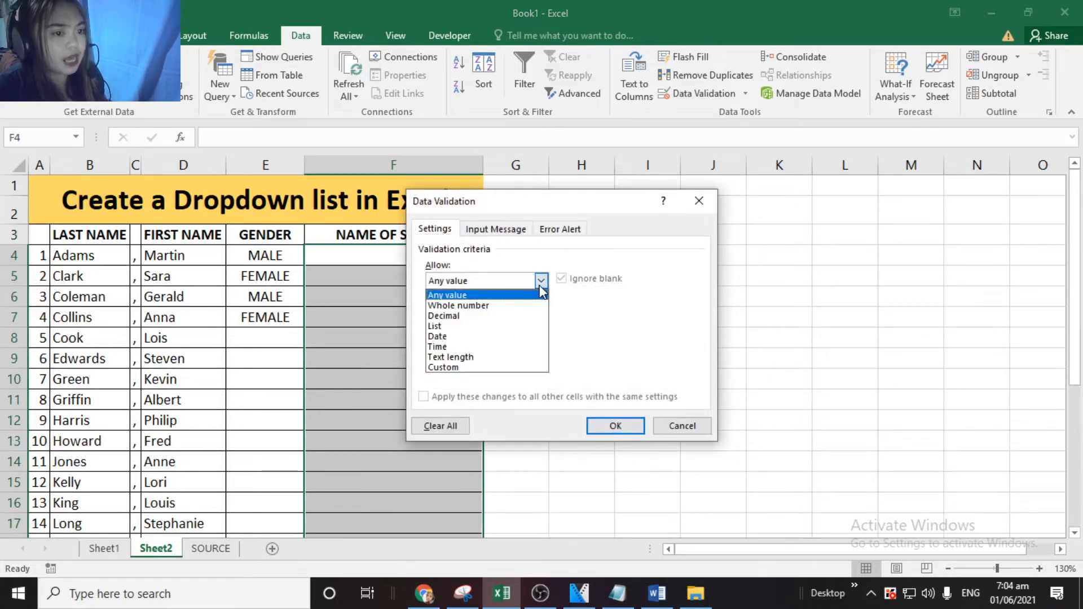
{"action": "left_click", "coordinate": [479, 330]}
{"action": "left_click", "coordinate": [450, 346]}
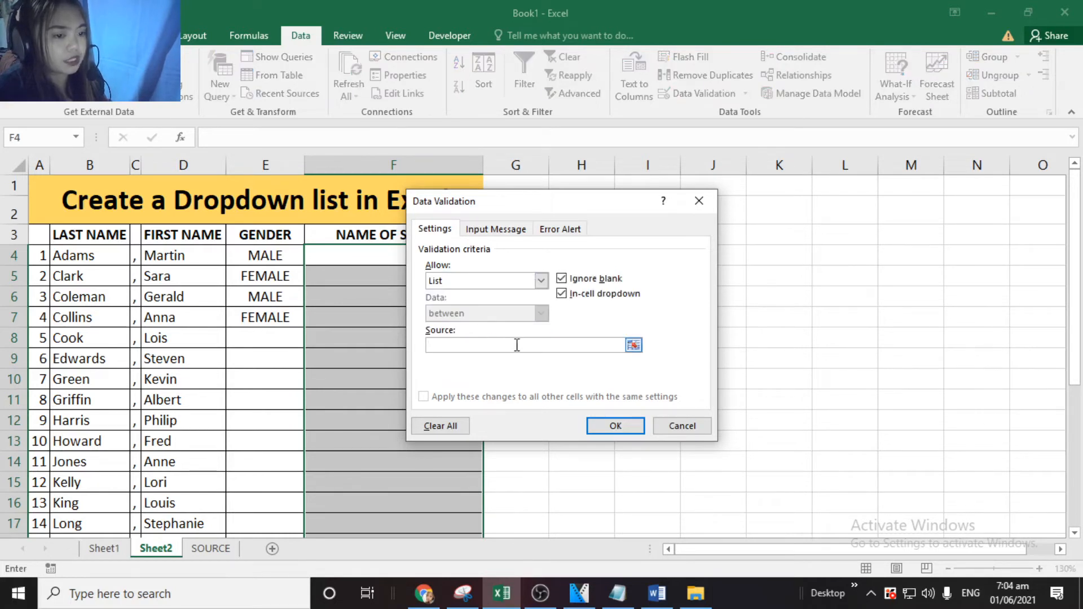
Set the validation list's source to =SOURCE!$A$2:$A$13 and apply it to the NAME OF SCHOOL cells
{"action": "left_click", "coordinate": [634, 345]}
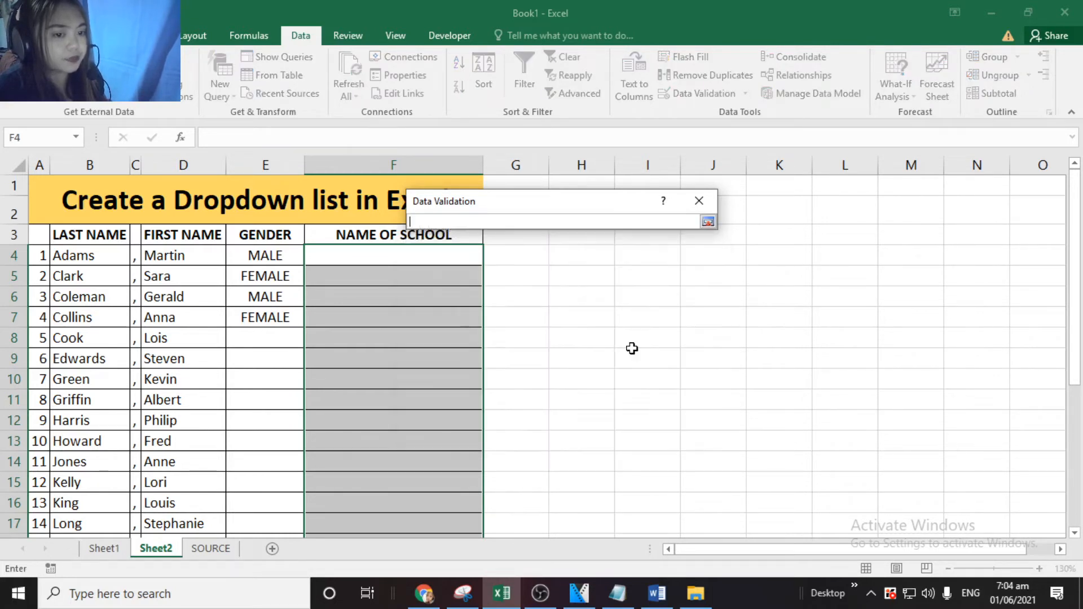
{"action": "left_click", "coordinate": [213, 548]}
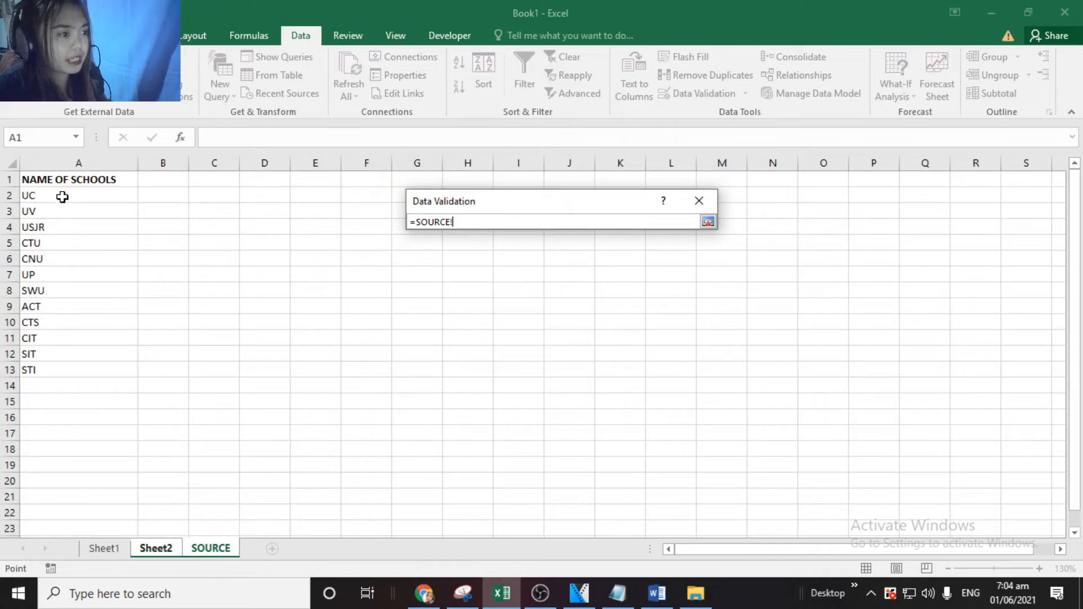
{"action": "left_click_drag", "start_coordinate": [67, 192], "coordinate": [44, 370]}
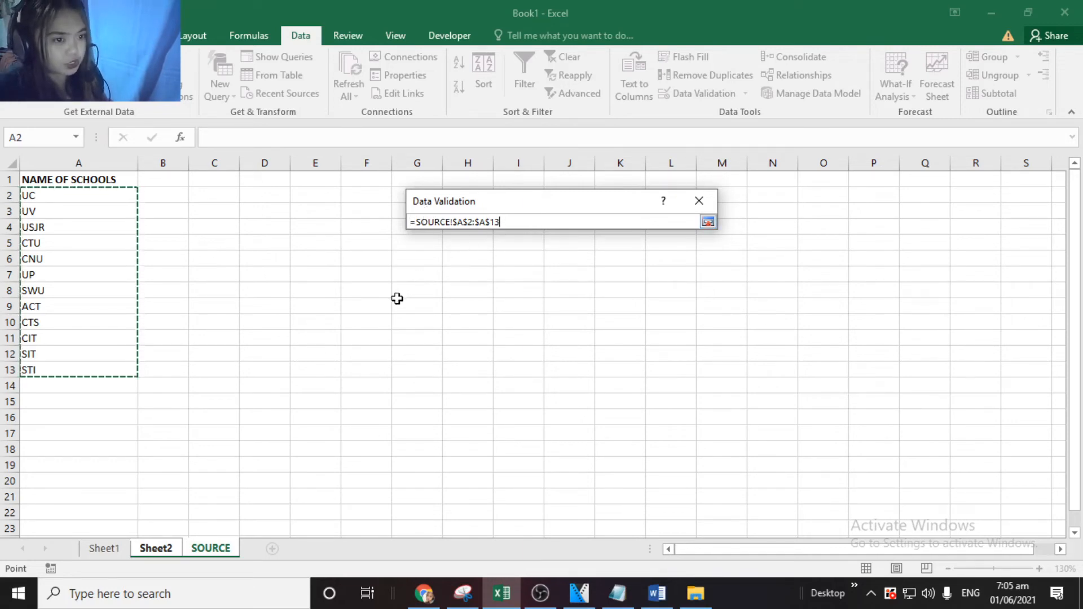
{"action": "key", "text": "Return"}
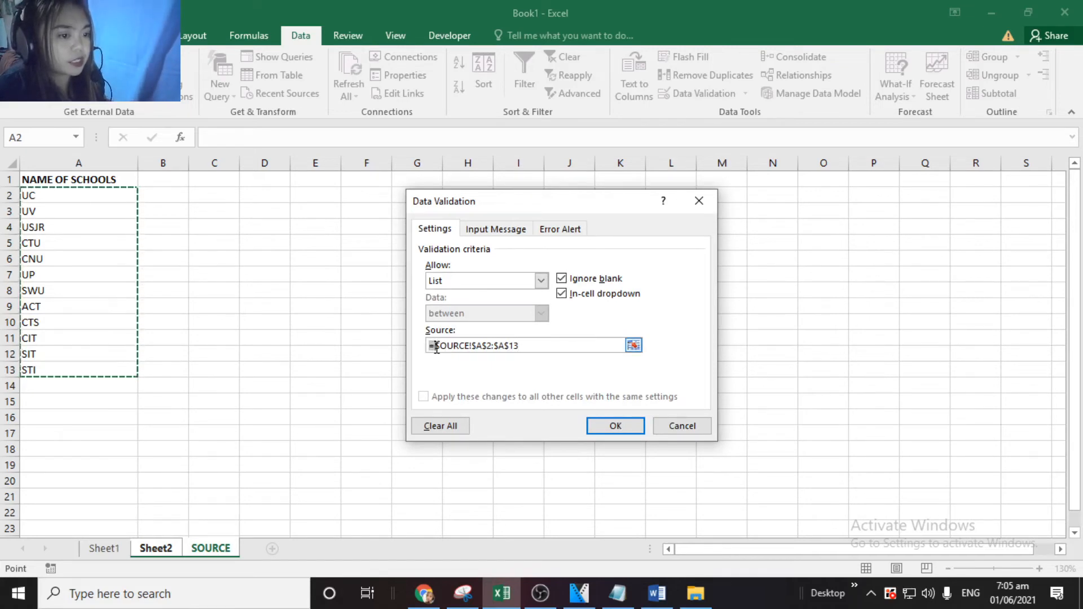
{"action": "left_click_drag", "start_coordinate": [474, 349], "coordinate": [445, 347]}
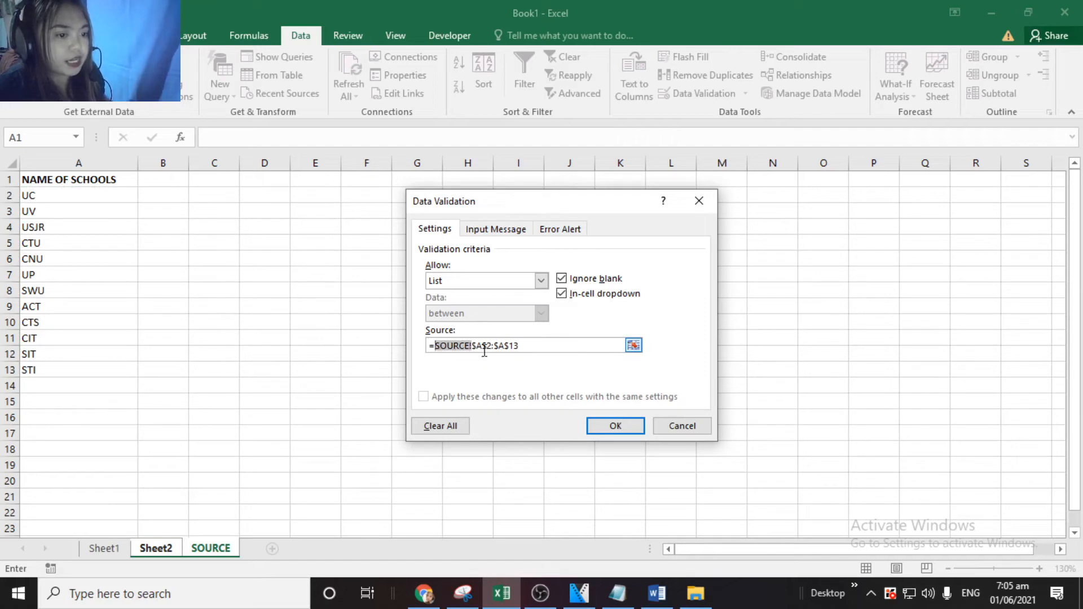
{"action": "left_click_drag", "start_coordinate": [513, 347], "coordinate": [478, 347]}
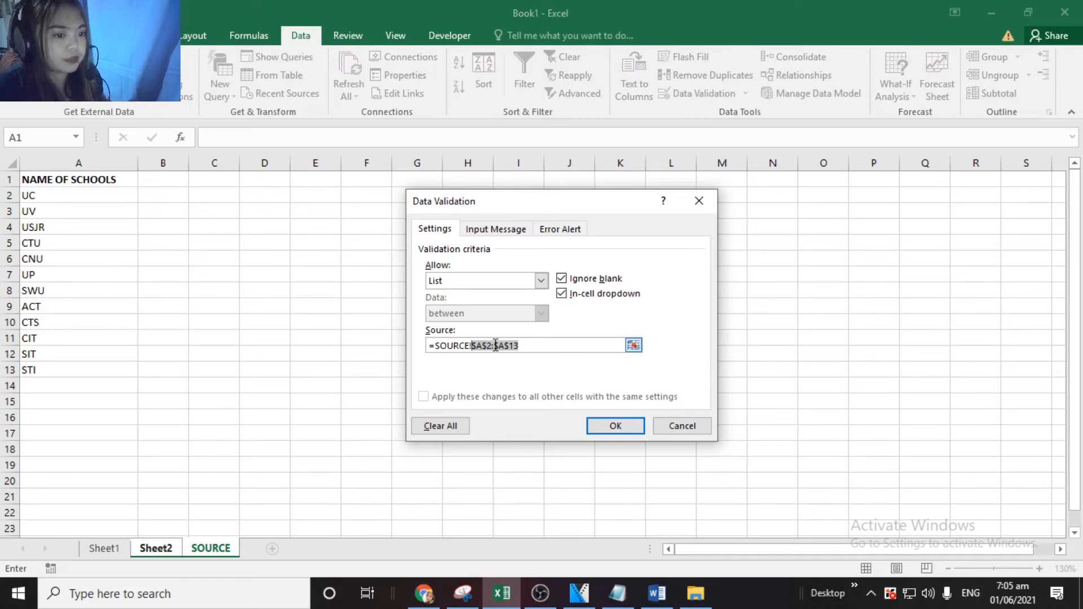
{"action": "left_click", "coordinate": [615, 424]}
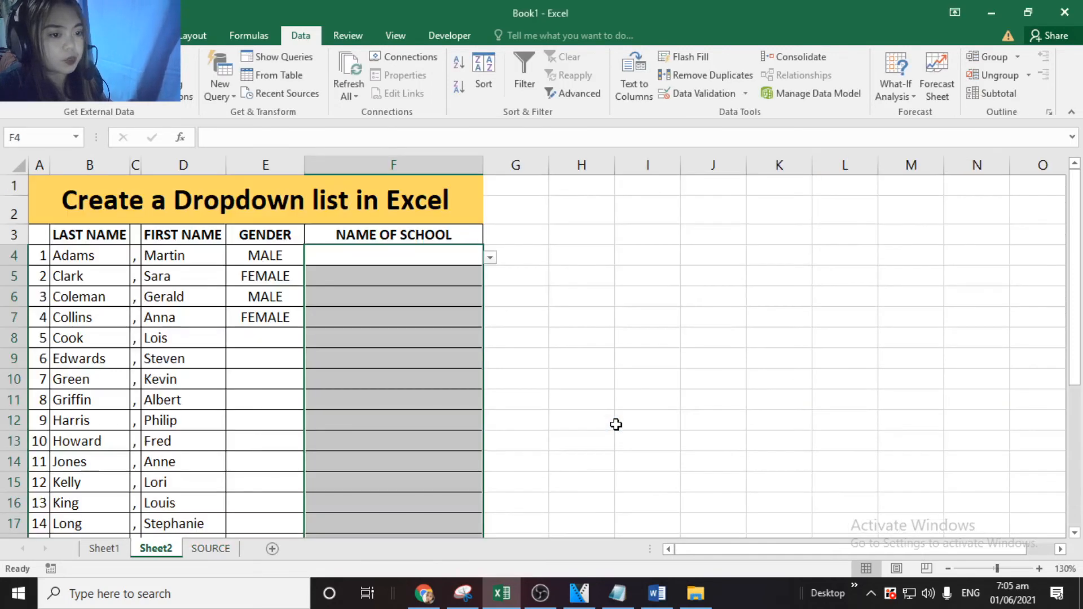
{"action": "left_click", "coordinate": [616, 424]}
Choose UC for F4 and CTU for F5 from the NAME OF SCHOOL dropdown lists
{"action": "left_click", "coordinate": [454, 260]}
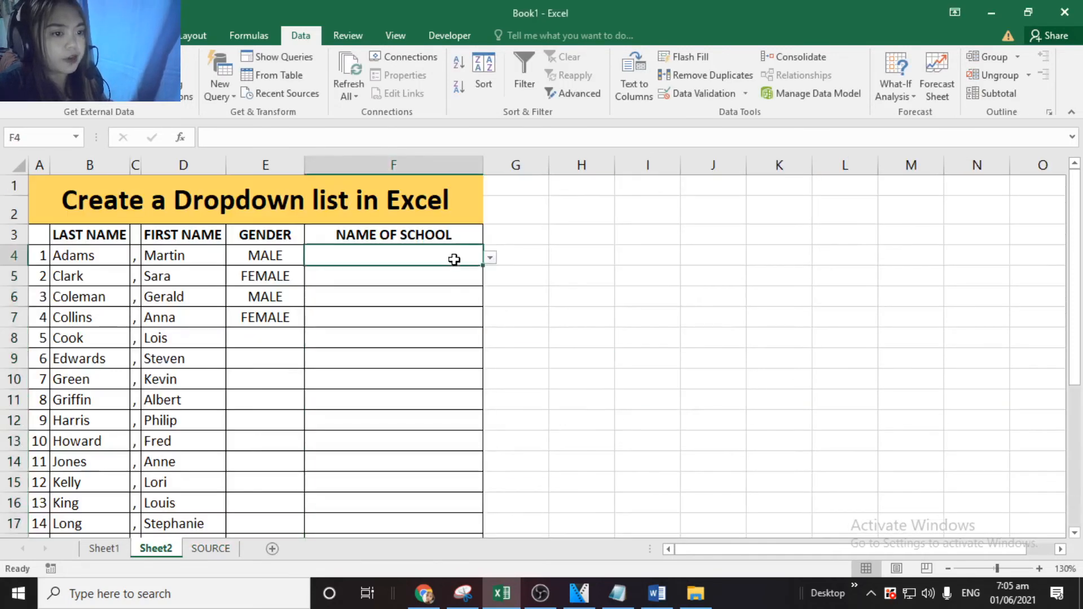
{"action": "left_click", "coordinate": [491, 259]}
{"action": "left_click", "coordinate": [440, 269]}
{"action": "left_click", "coordinate": [429, 292]}
{"action": "left_click", "coordinate": [439, 258]}
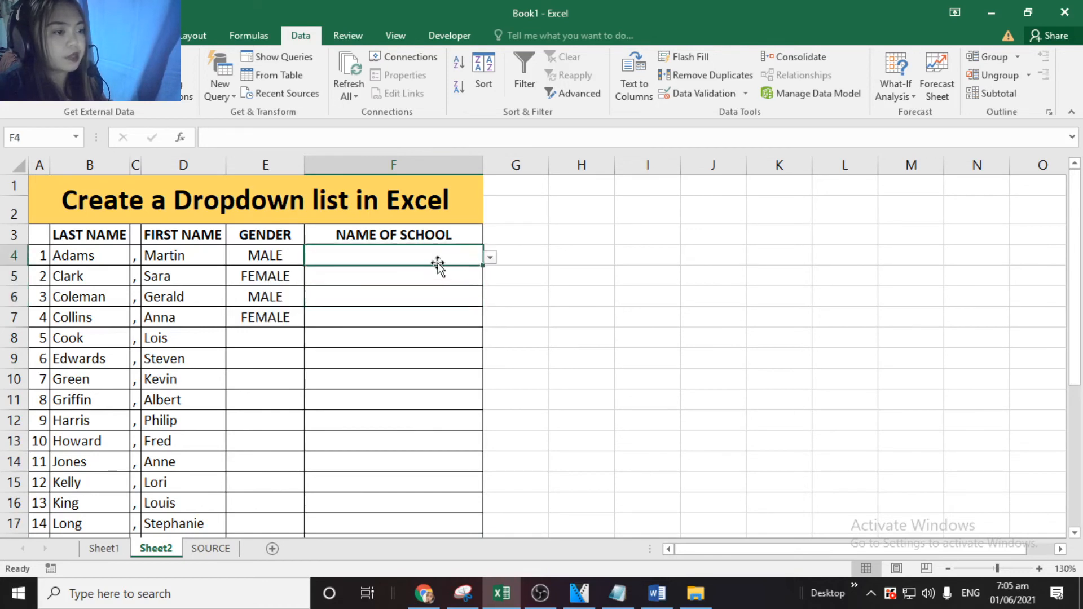
{"action": "left_click", "coordinate": [490, 258]}
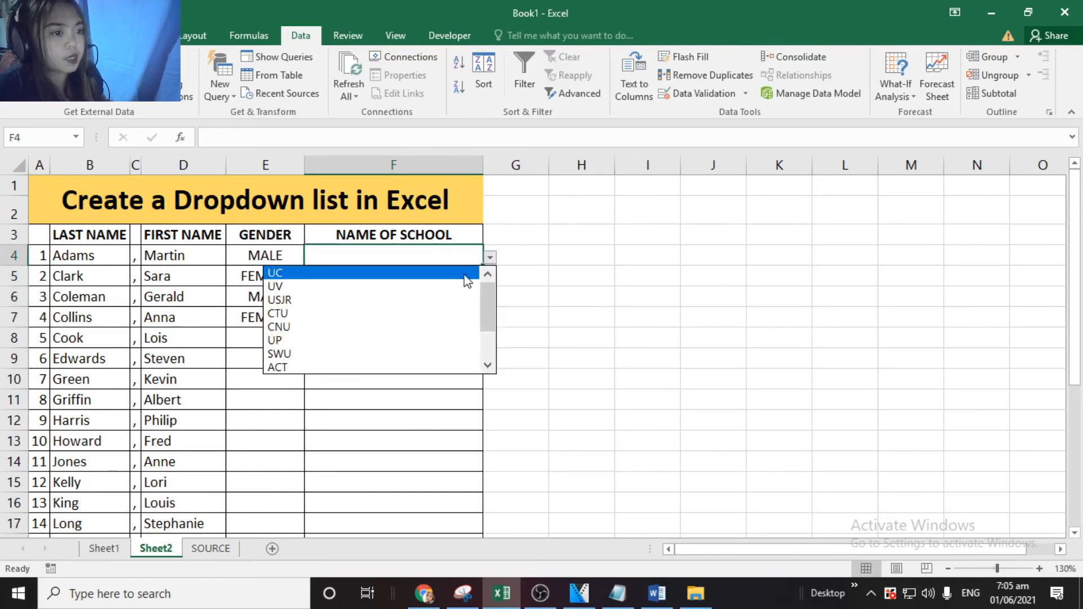
{"action": "left_click", "coordinate": [466, 278]}
{"action": "left_click", "coordinate": [463, 283]}
{"action": "left_click", "coordinate": [490, 279]}
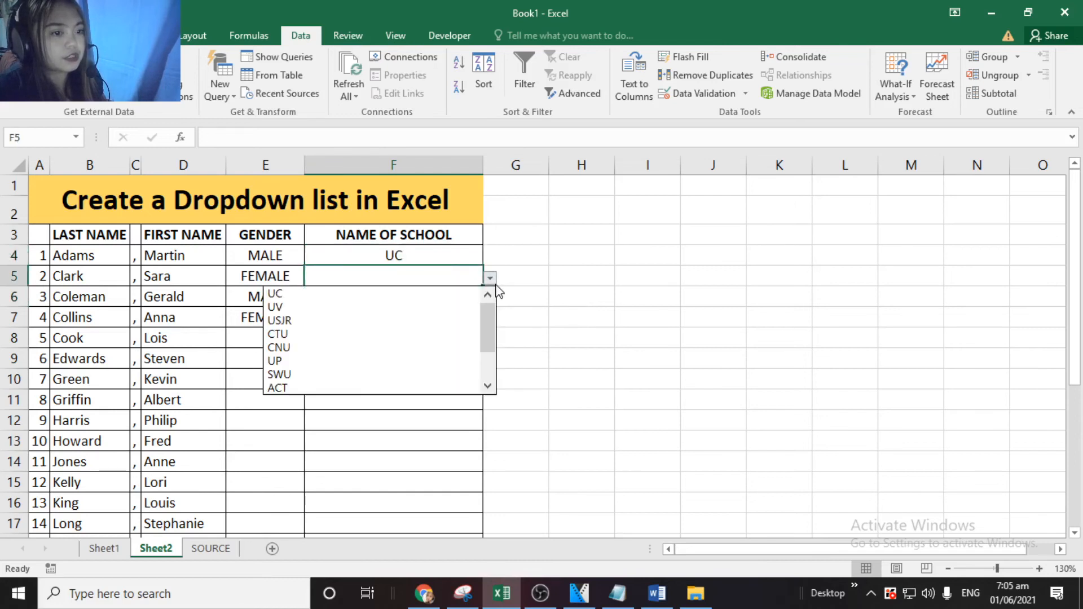
{"action": "left_click", "coordinate": [434, 336]}
Choose CTS for F6 and CNU for F7 from the NAME OF SCHOOL dropdown lists
{"action": "left_click", "coordinate": [454, 299]}
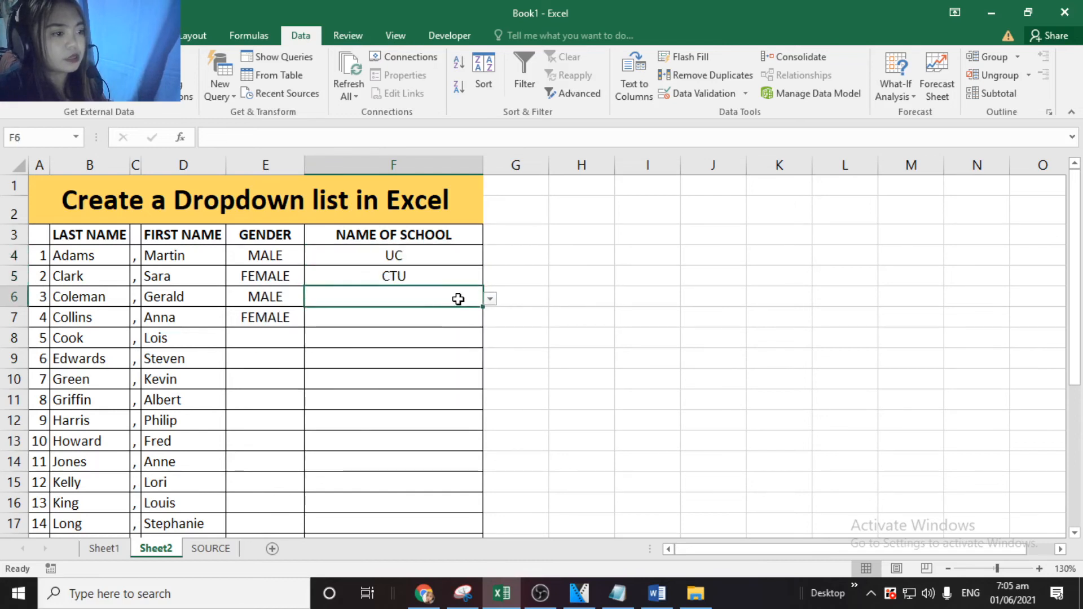
{"action": "left_click", "coordinate": [490, 298]}
{"action": "left_click_drag", "start_coordinate": [489, 338], "coordinate": [484, 393]}
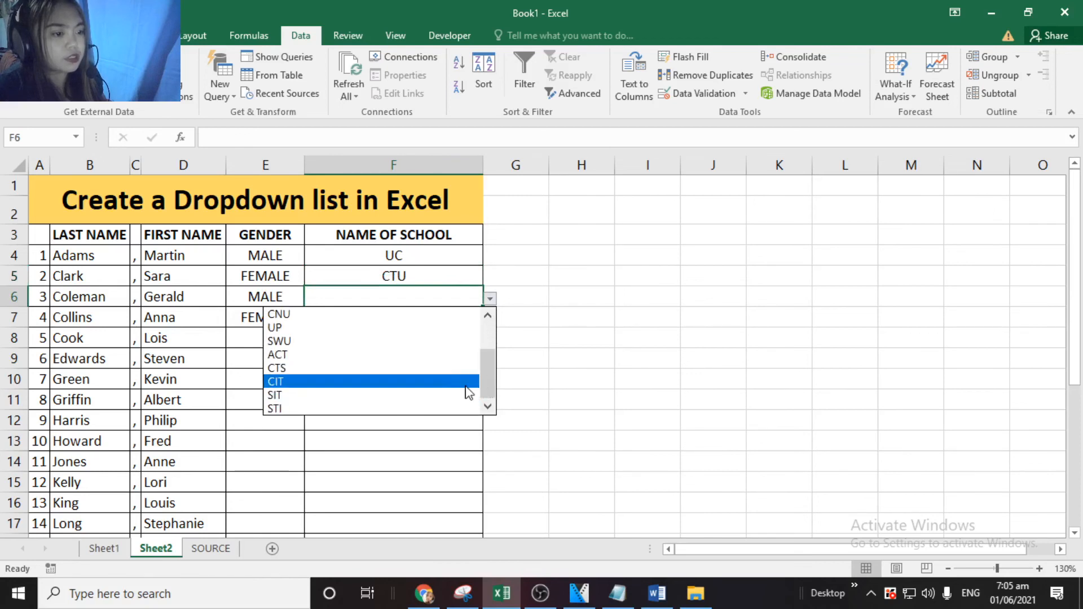
{"action": "left_click", "coordinate": [465, 368]}
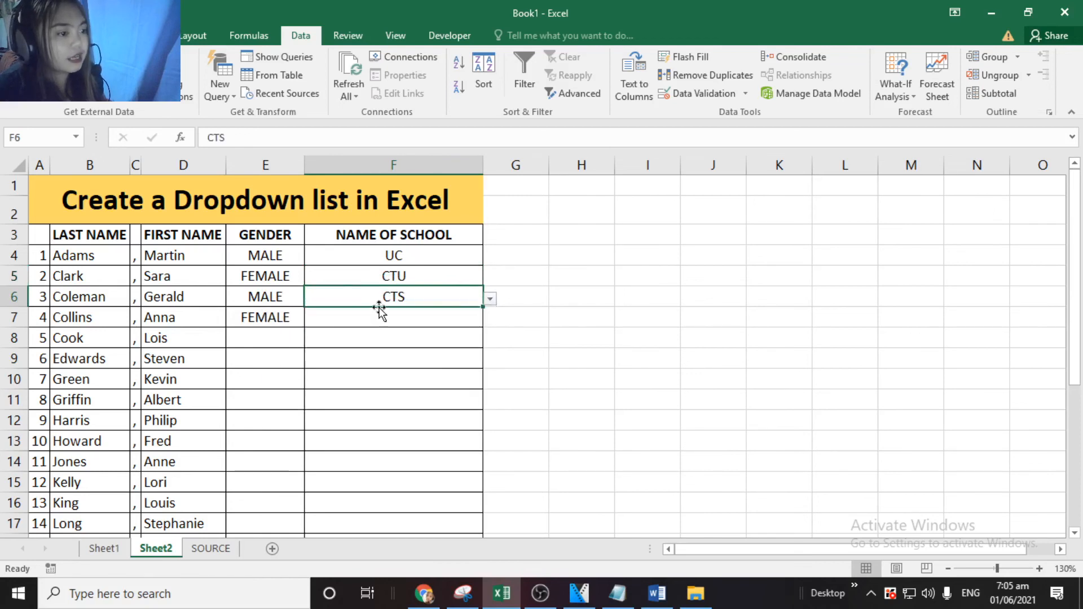
{"action": "left_click", "coordinate": [467, 322]}
{"action": "left_click", "coordinate": [489, 326]}
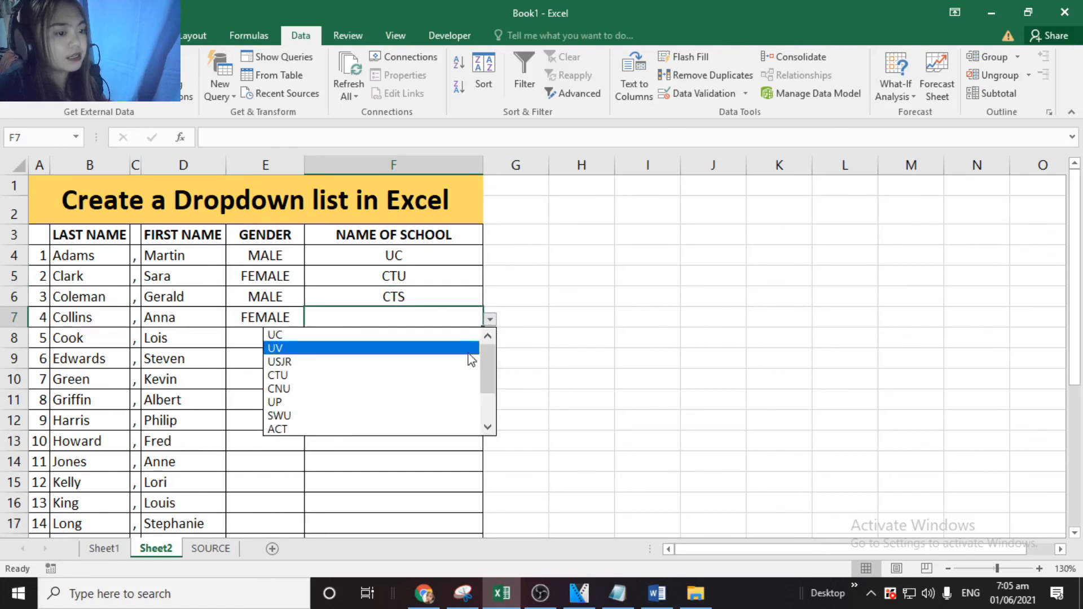
{"action": "left_click", "coordinate": [440, 387]}
{"action": "left_click", "coordinate": [576, 354]}
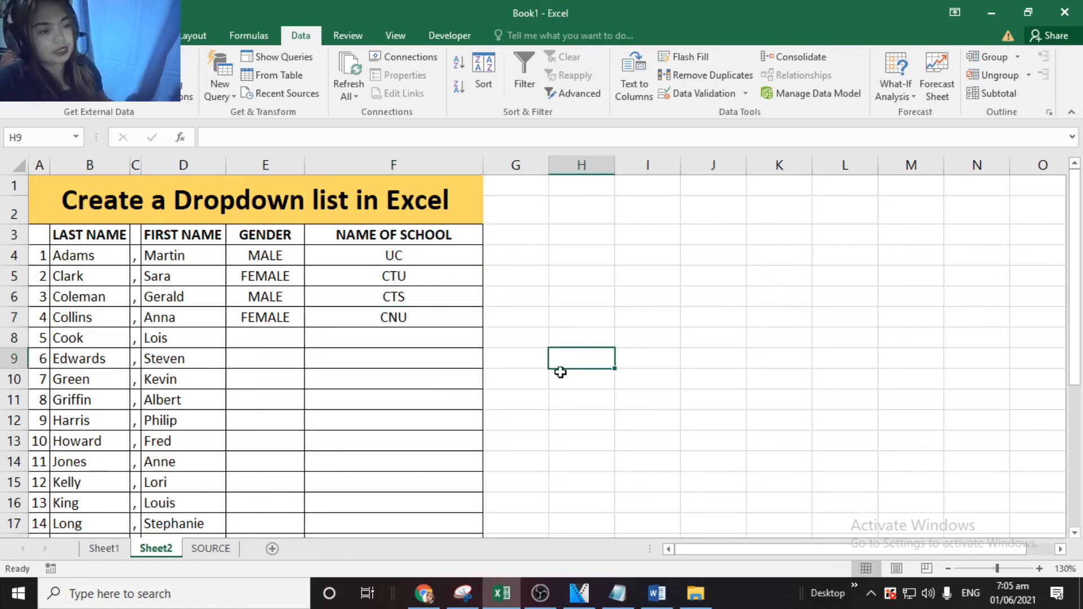
{"action": "left_click", "coordinate": [546, 384]}
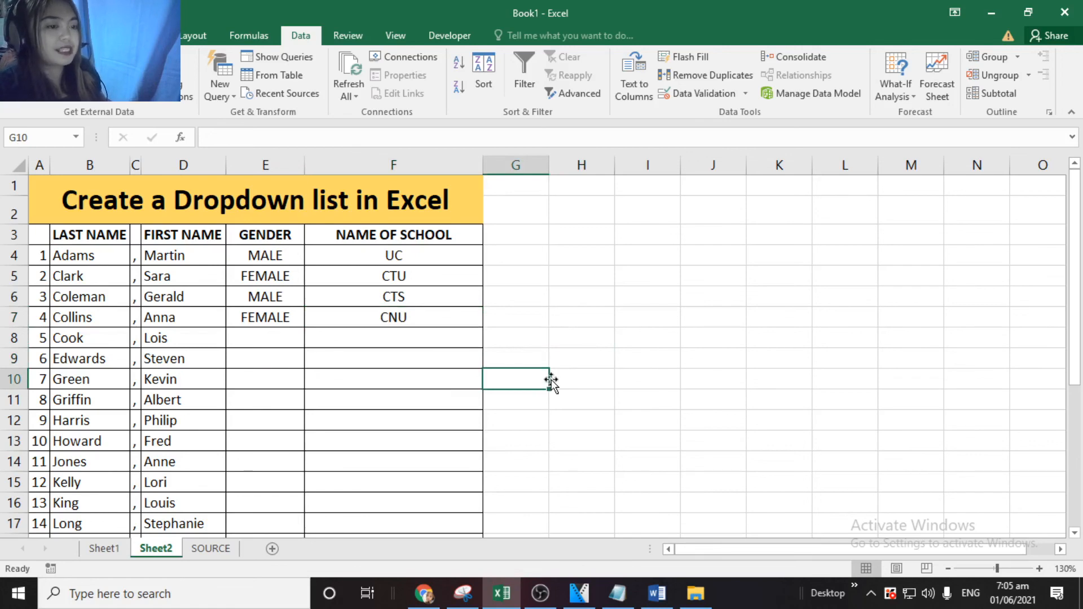
{"action": "left_click", "coordinate": [531, 337]}
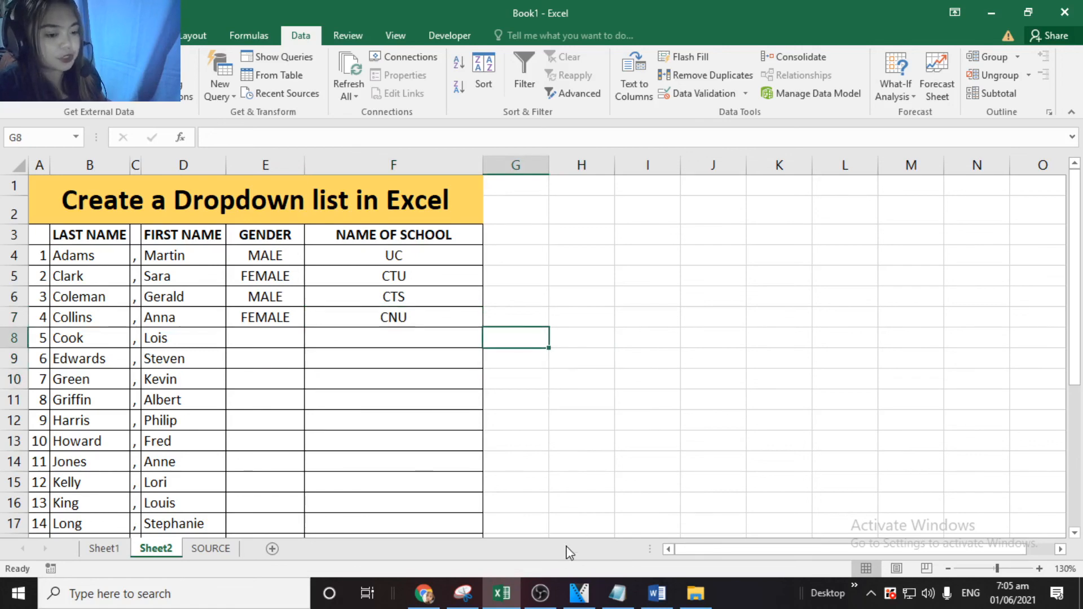